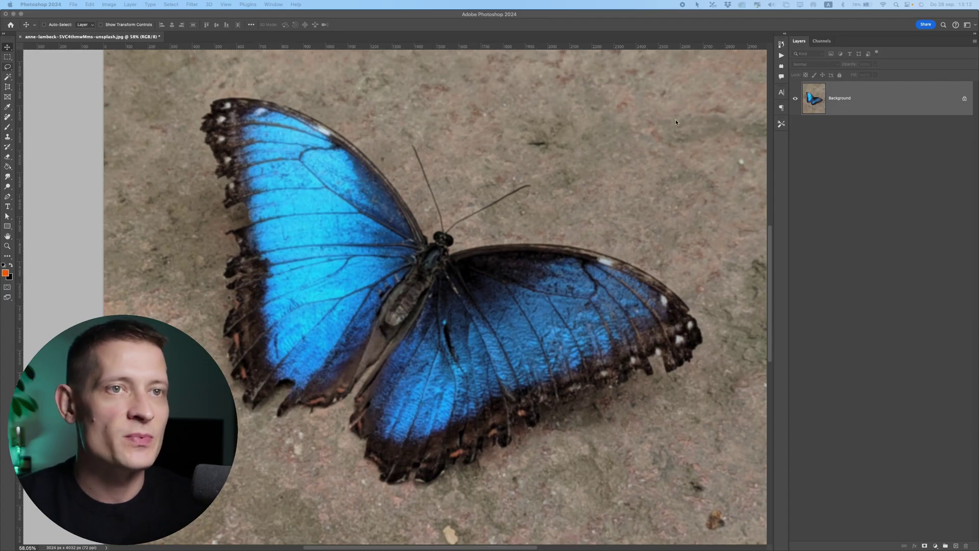
# Duplicate the butterfly photo onto a new layer and desaturate the copy
pyautogui.click(493, 104)
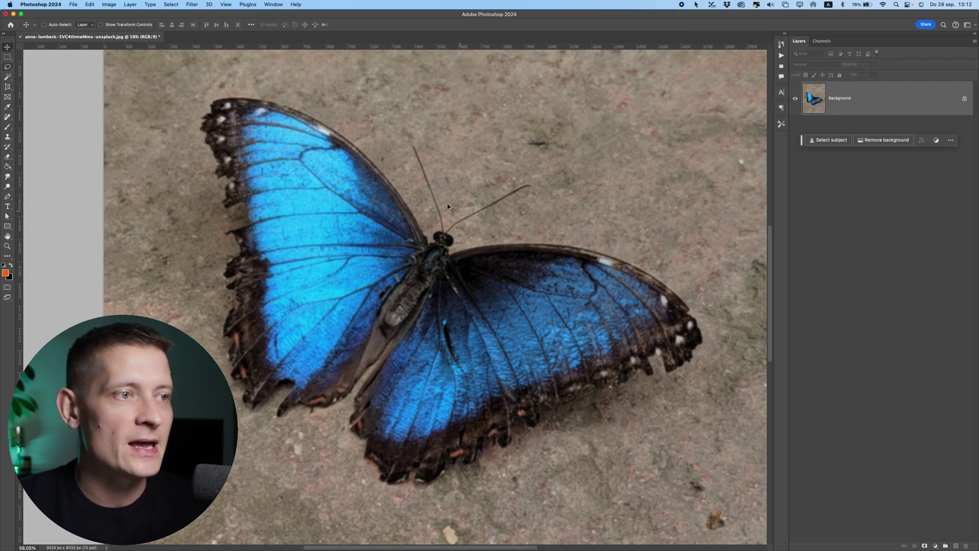
pyautogui.scroll(3, 426, 246)
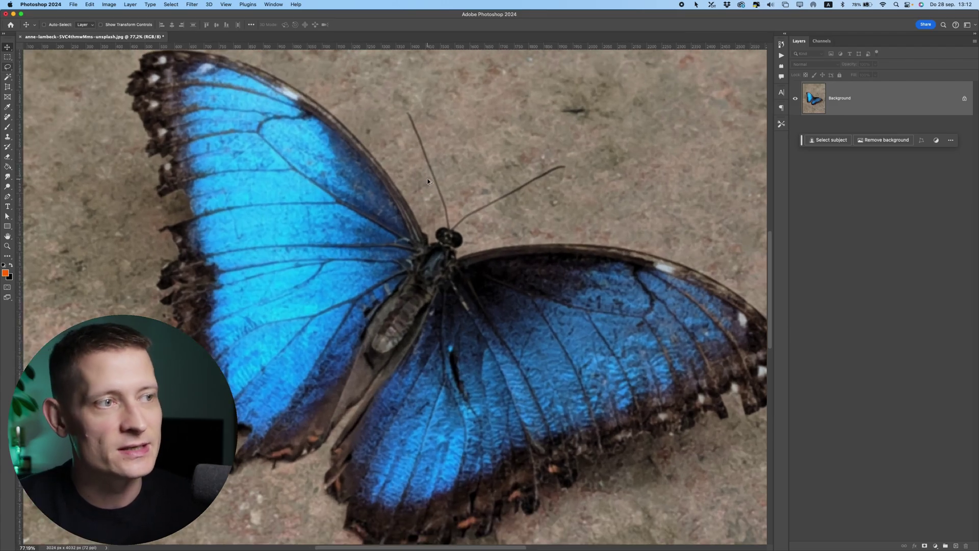
pyautogui.scroll(-3, 433, 209)
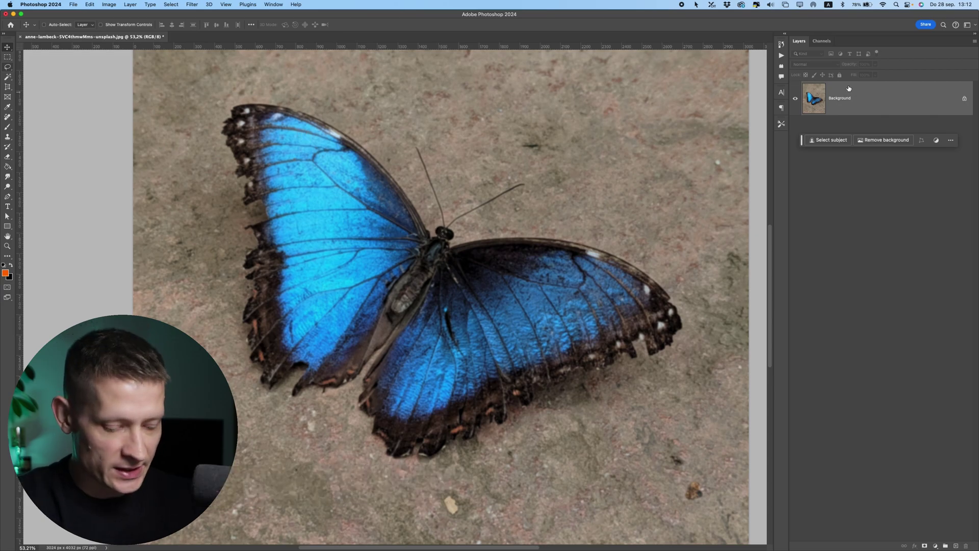
pyautogui.press('super+j')
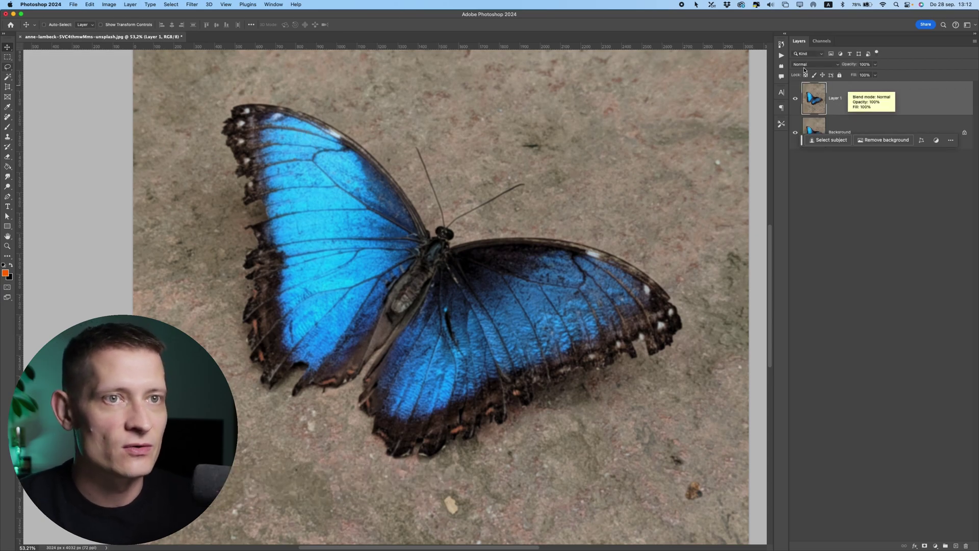
pyautogui.click(115, 6)
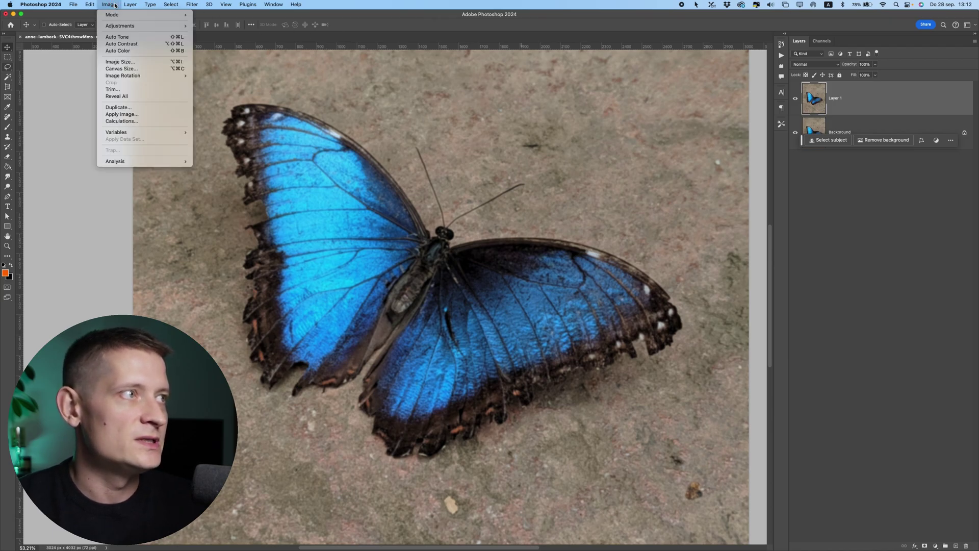
pyautogui.moveTo(119, 14)
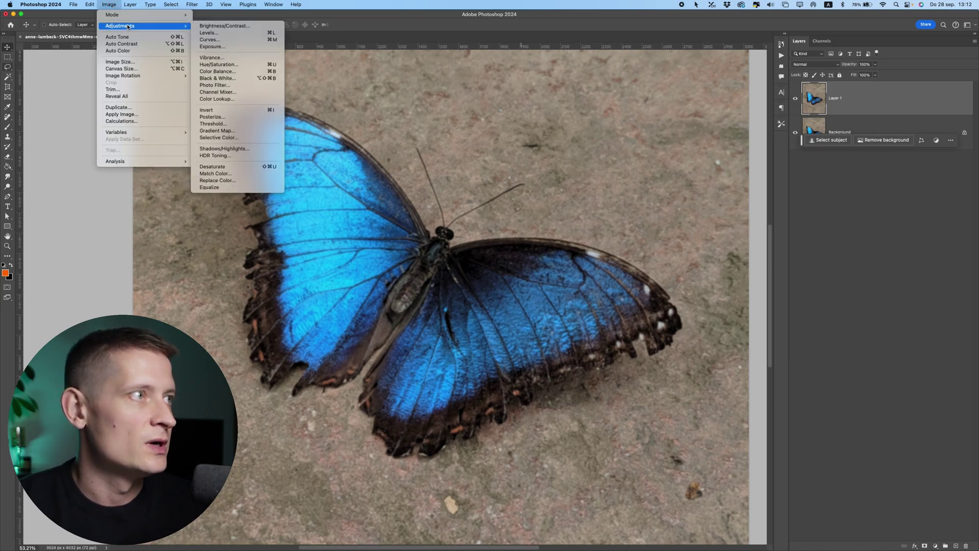
pyautogui.moveTo(147, 27)
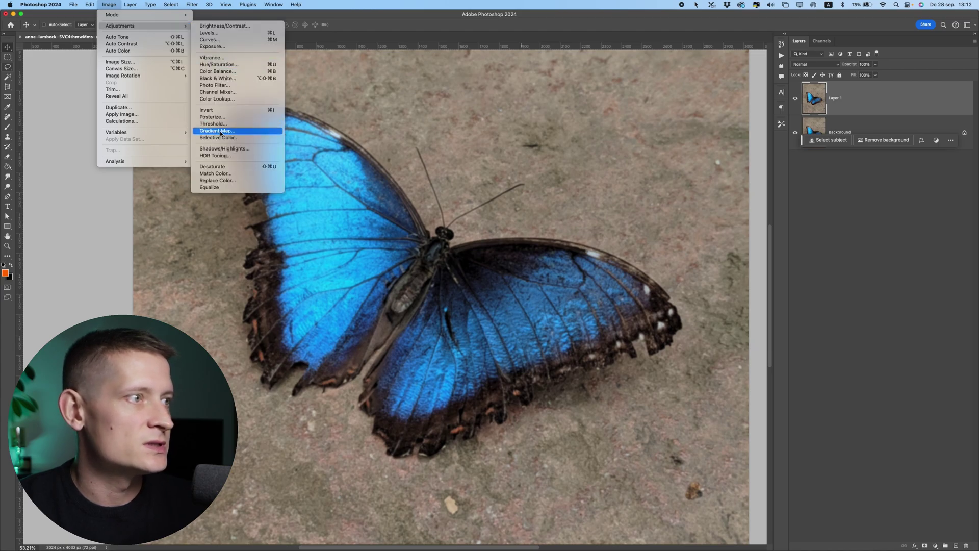
pyautogui.click(225, 167)
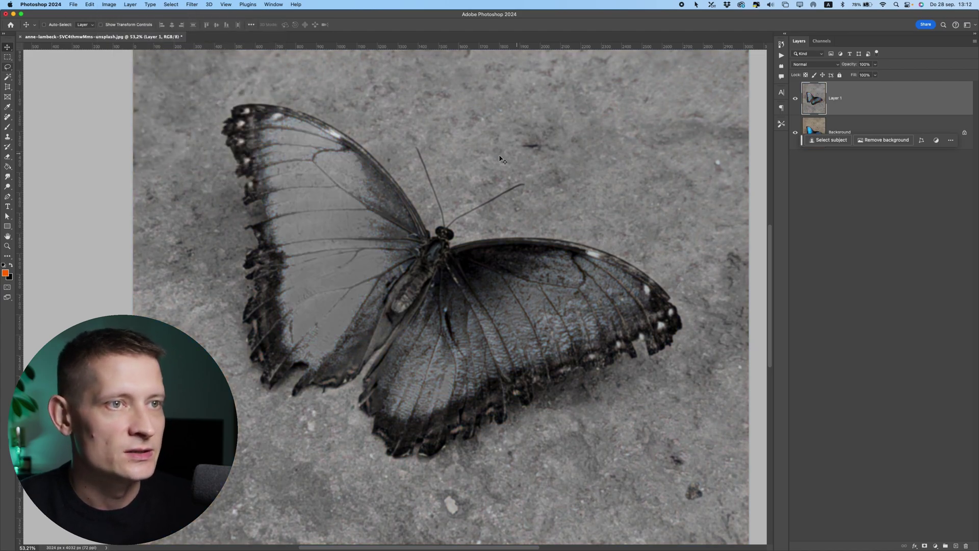
# Apply a High Pass filter with a 2.7-pixel radius to the desaturated copy
pyautogui.click(191, 4)
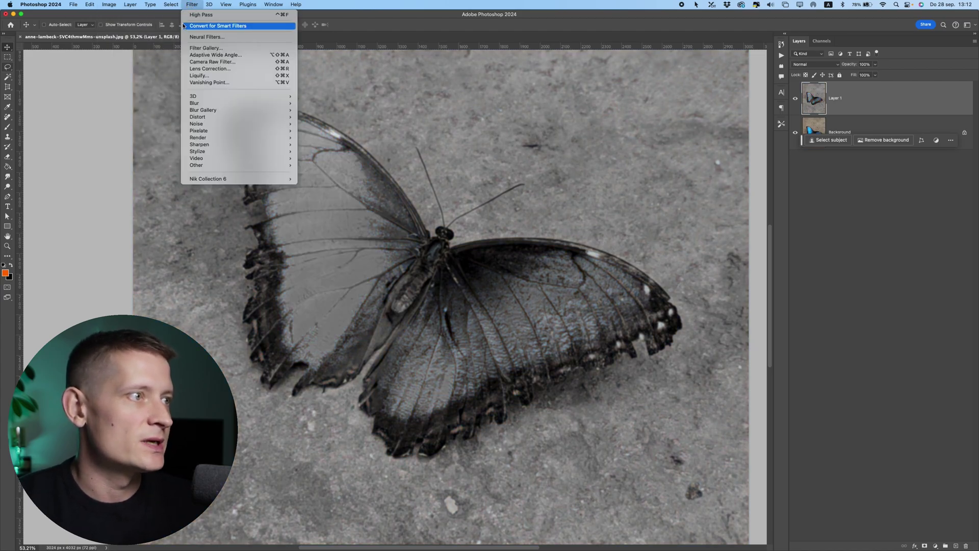
pyautogui.moveTo(223, 165)
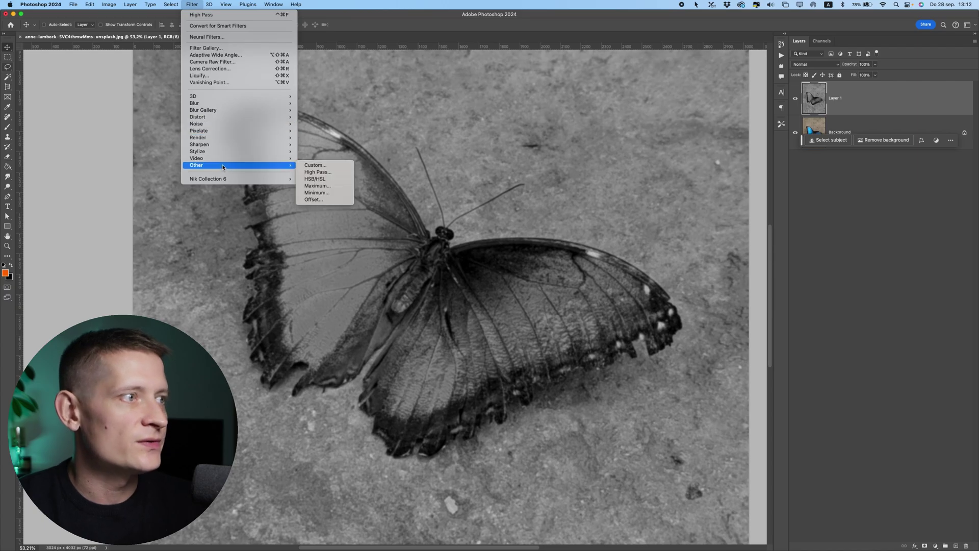
pyautogui.click(311, 173)
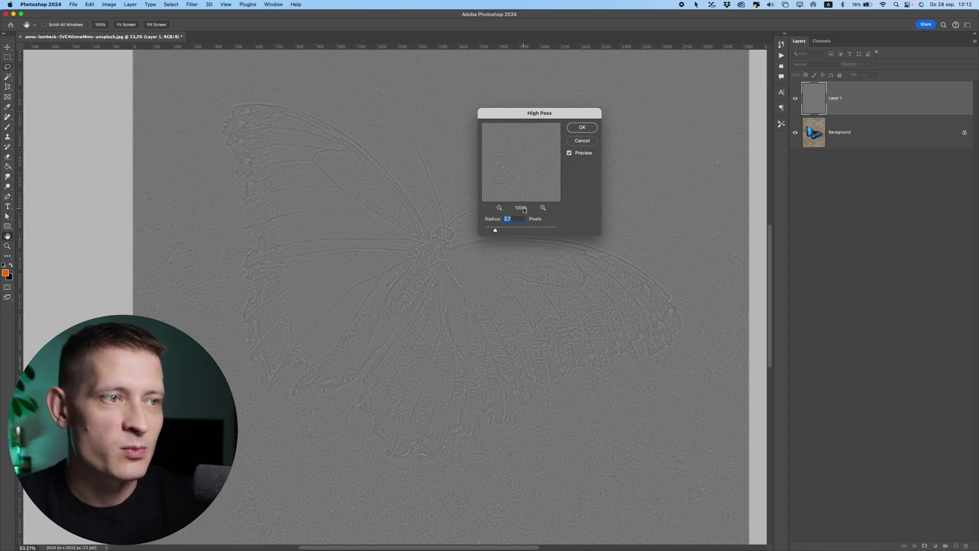
pyautogui.click(591, 131)
pyautogui.click(826, 66)
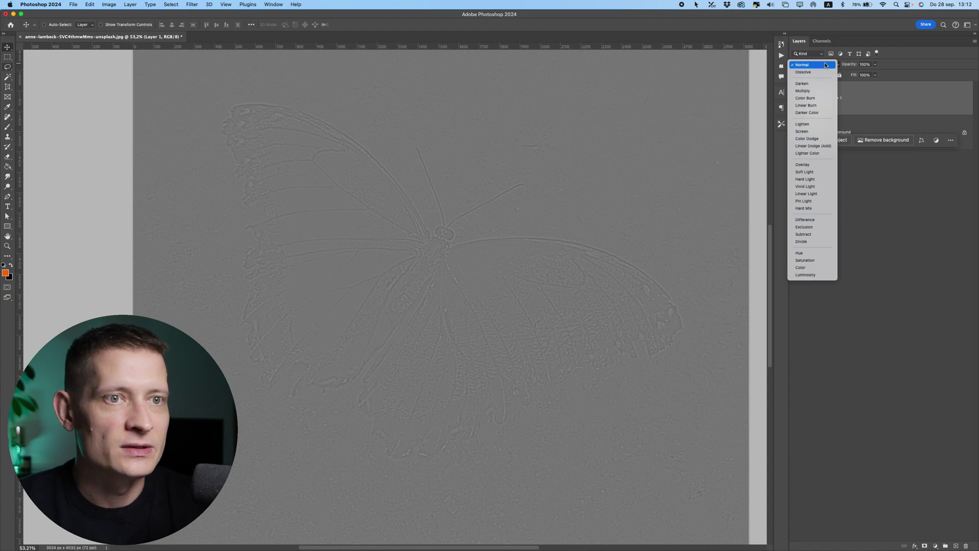
# Set the high-pass layer to Linear Light and duplicate it twice
pyautogui.click(799, 193)
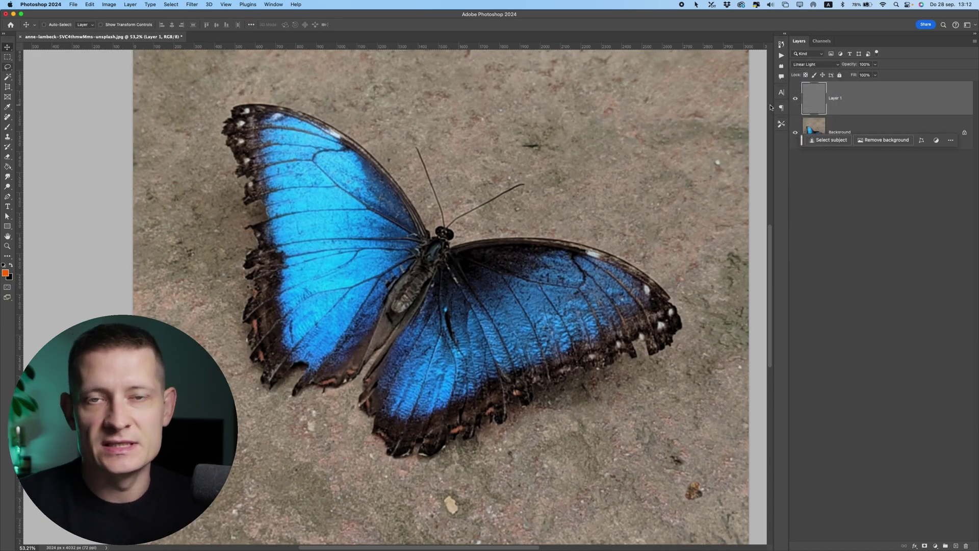
pyautogui.hotkey('ctrl', 'j')
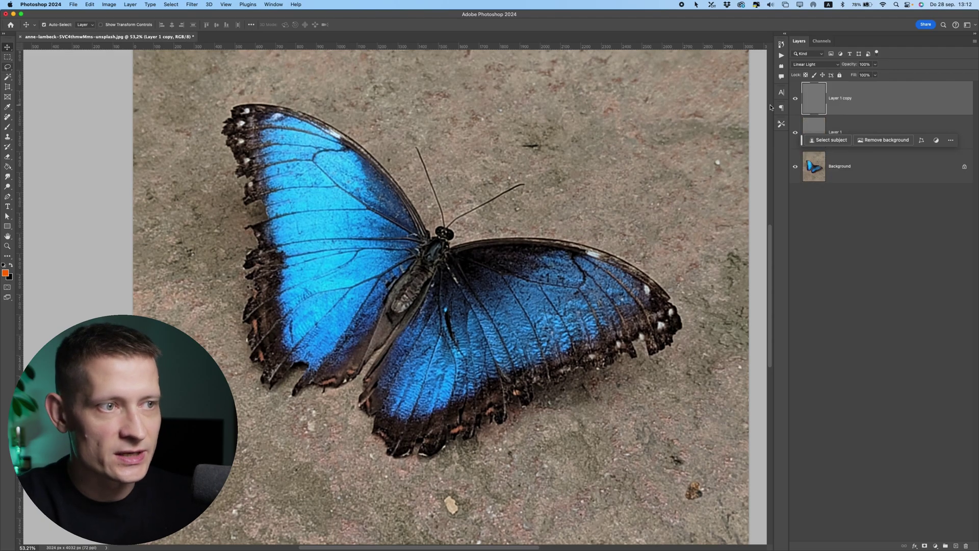
pyautogui.press('super+j')
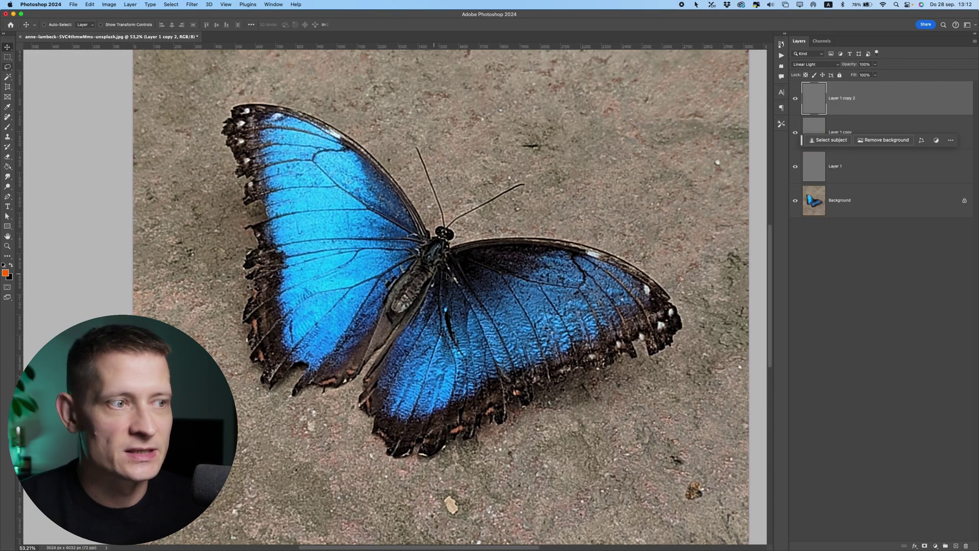
pyautogui.press('super+0')
pyautogui.scroll(2, 439, 254)
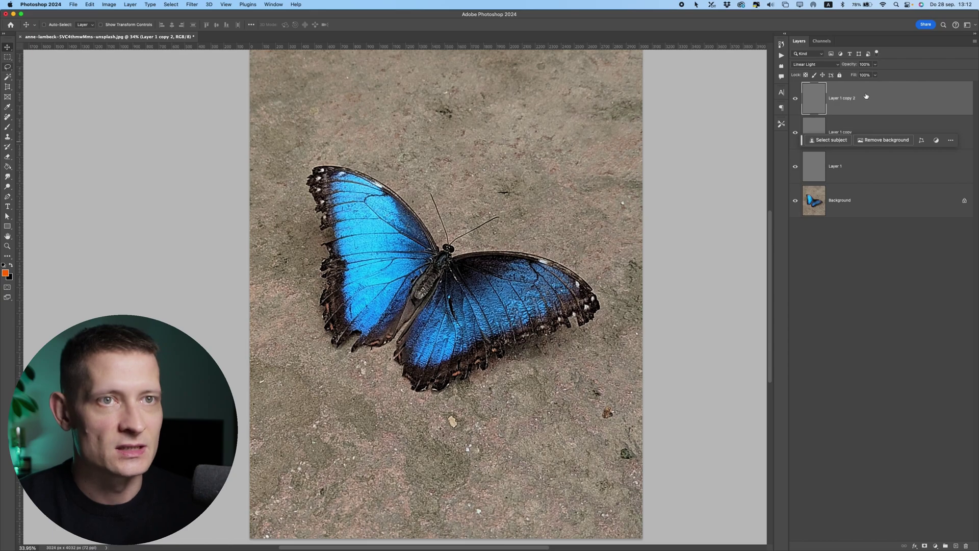
# Group the three high-pass layers into Group 1 and toggle its visibility to compare
pyautogui.keyDown('shift'); pyautogui.click(852, 176); pyautogui.keyUp('shift')
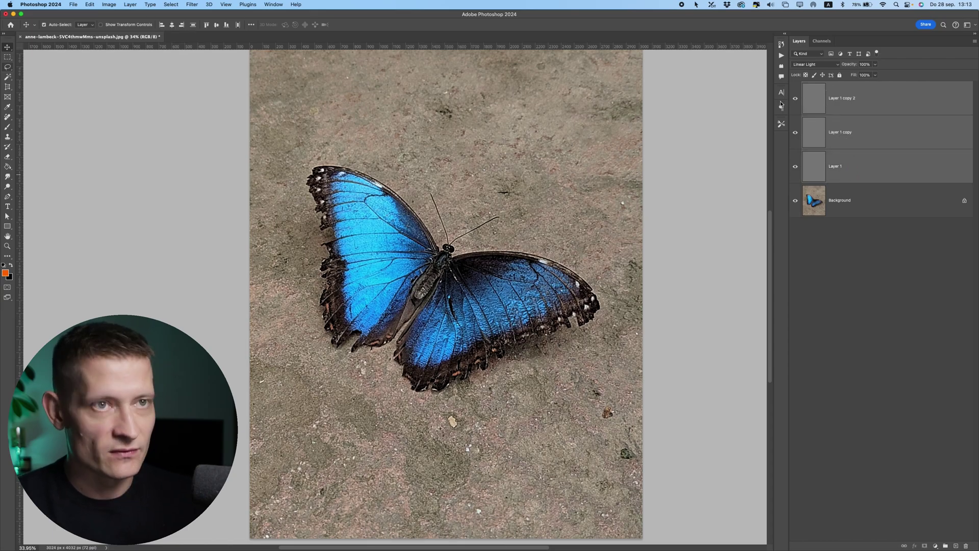
pyautogui.press('super+g')
pyautogui.click(797, 86)
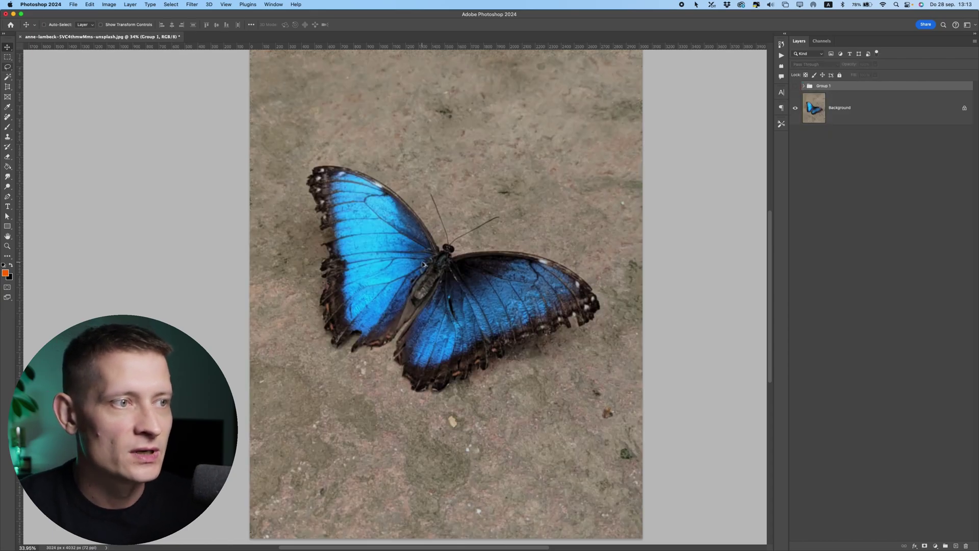
pyautogui.scroll(2, 626, 213)
pyautogui.click(798, 88)
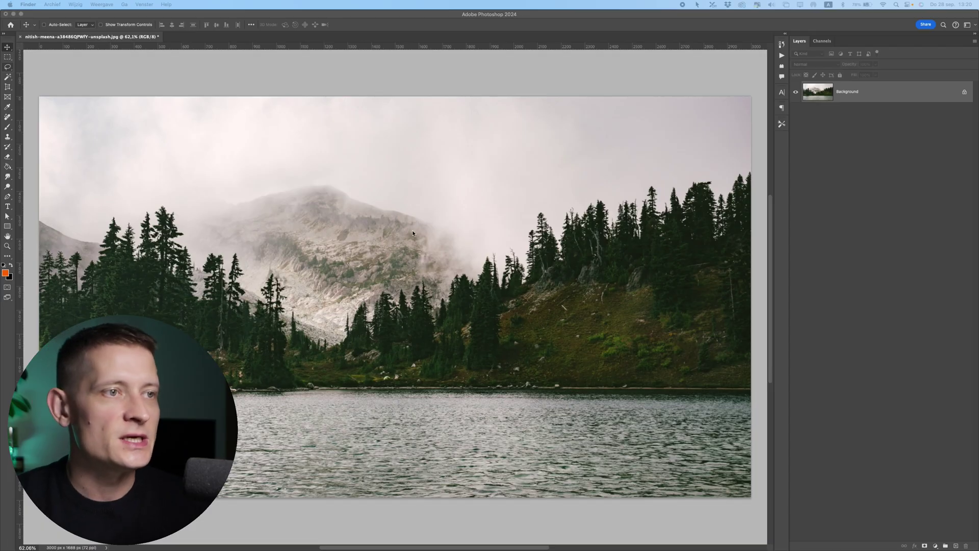
# Bring up the misty mountain-lake photo and select the Pen tool
pyautogui.click(413, 233)
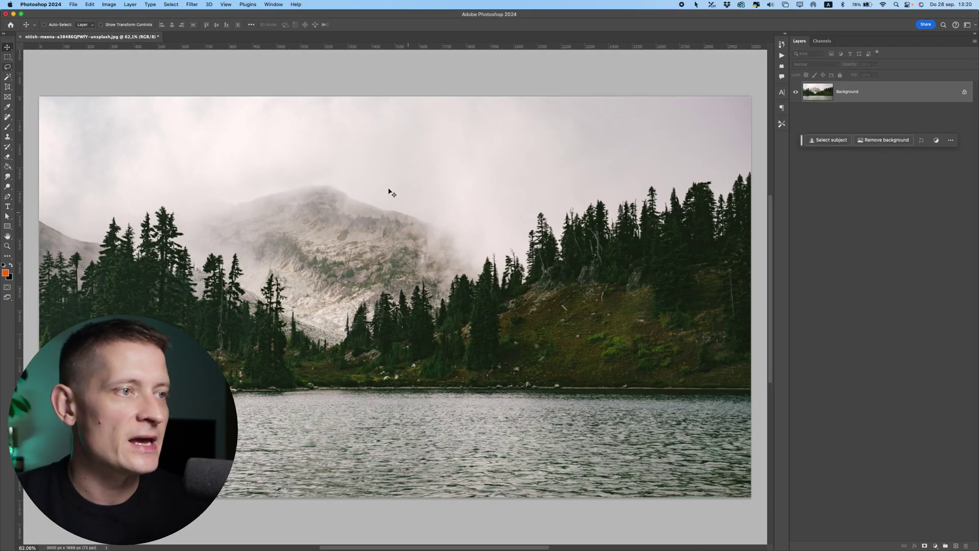
pyautogui.click(8, 200)
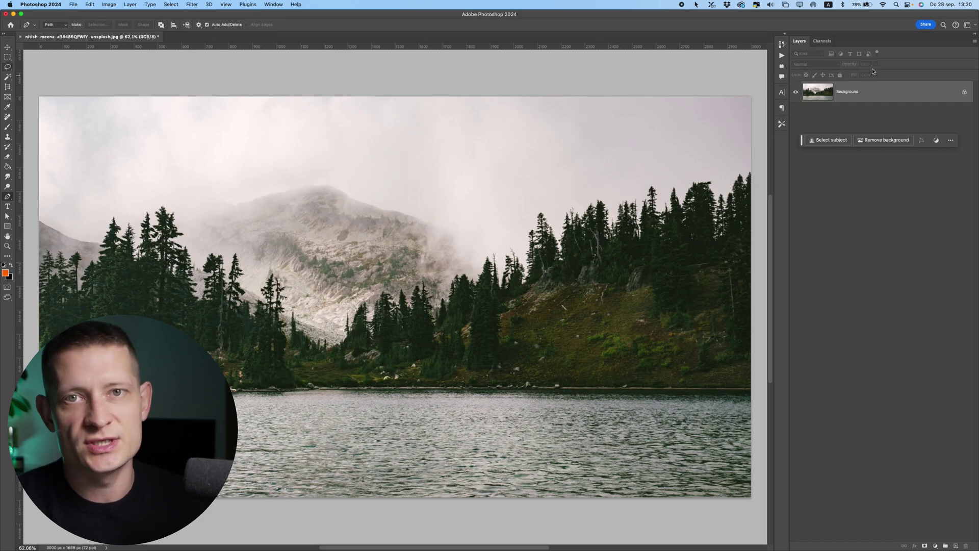
# In the Channels panel, view the Red, Green, then Blue channels individually, ending on Blue
pyautogui.click(820, 42)
pyautogui.click(273, 5)
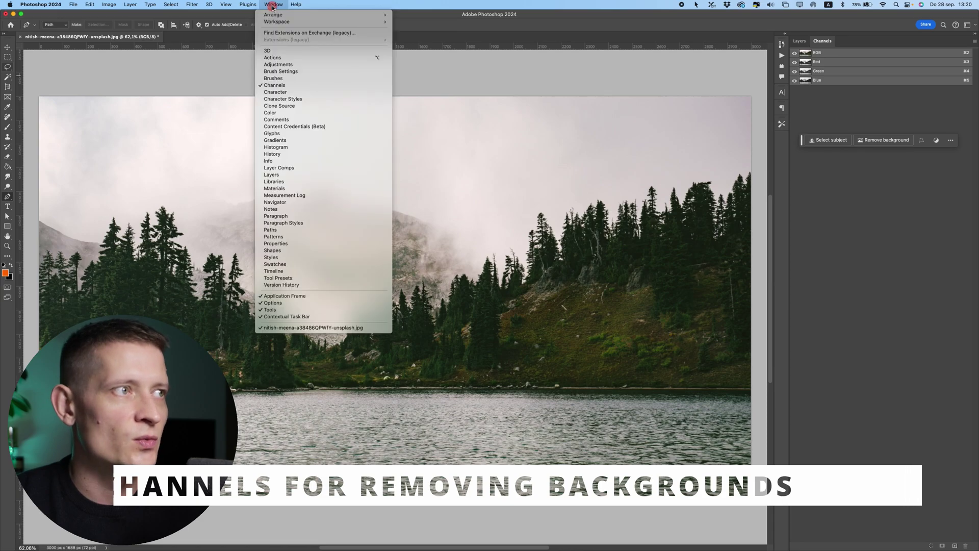
pyautogui.click(870, 104)
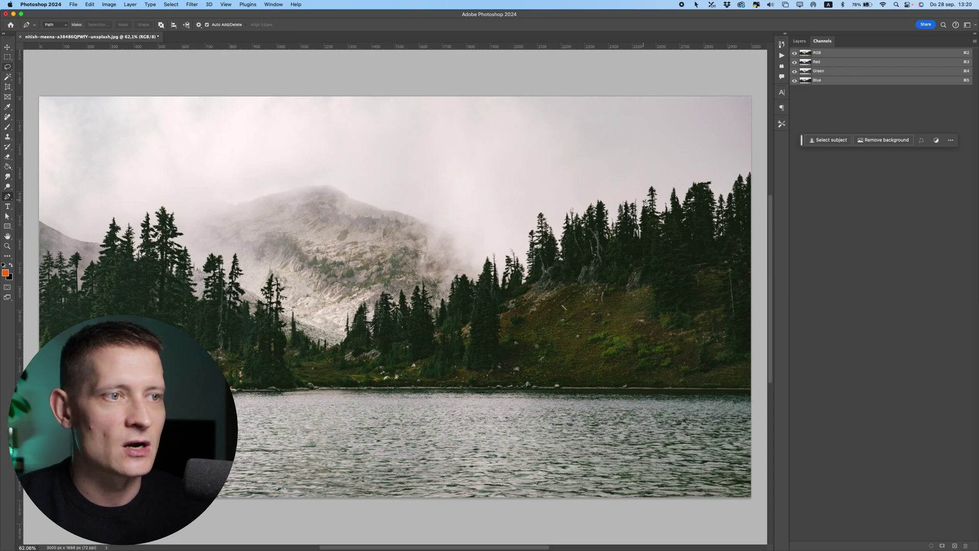
pyautogui.click(823, 66)
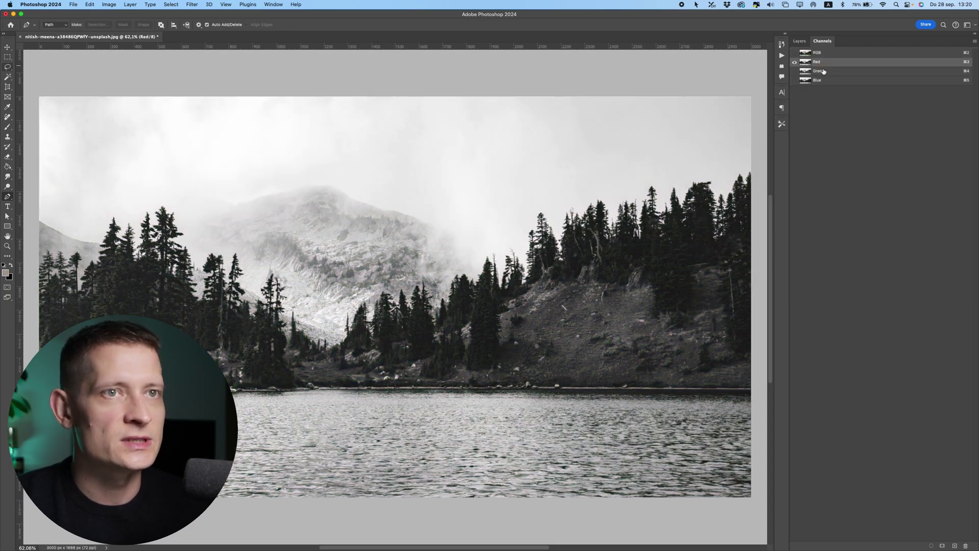
pyautogui.click(824, 72)
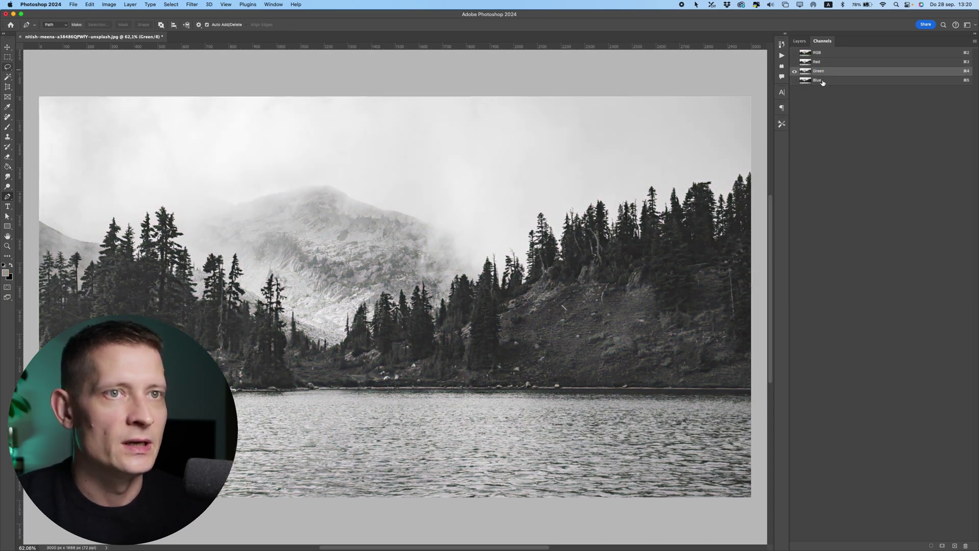
pyautogui.click(822, 82)
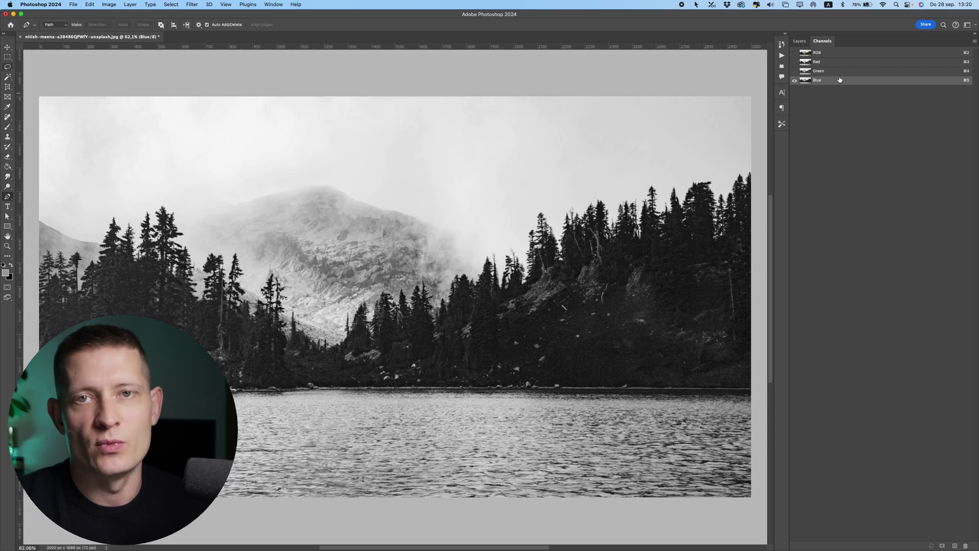
# Duplicate the Blue channel as Blue copy and make it visible
pyautogui.rightClick(818, 83)
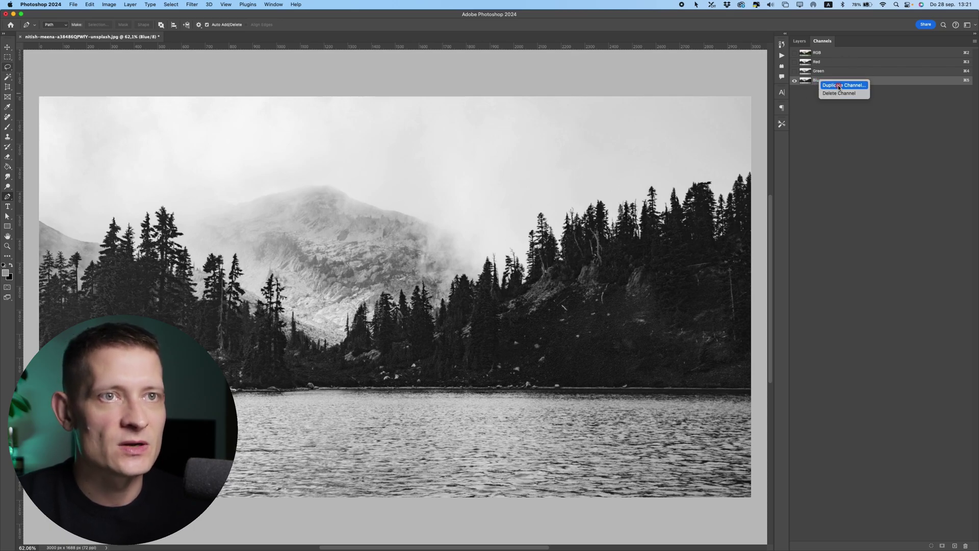
pyautogui.click(837, 84)
pyautogui.click(754, 170)
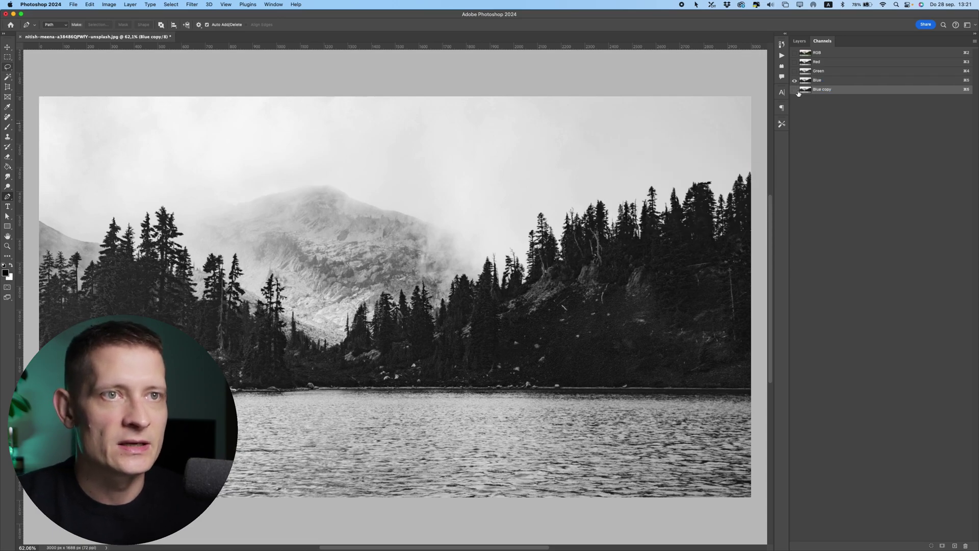
pyautogui.click(794, 89)
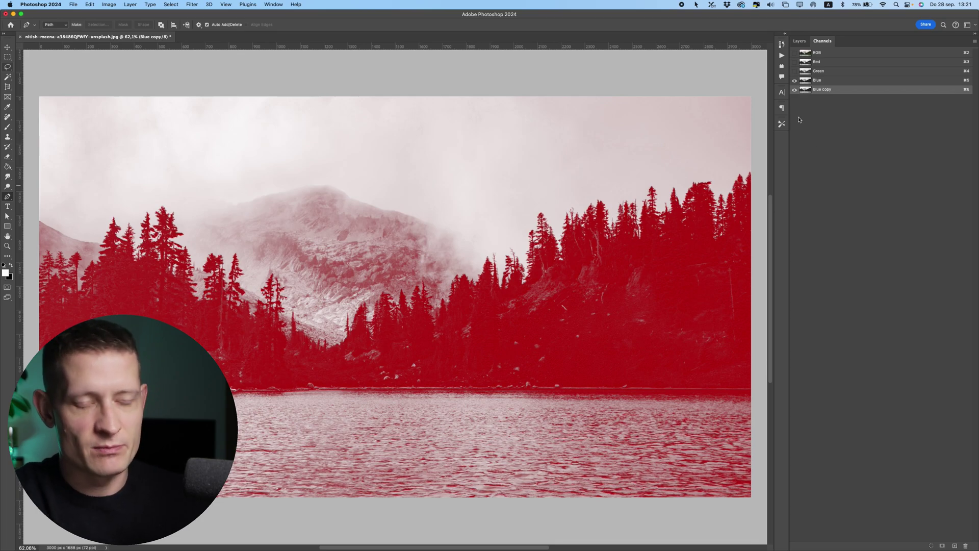
# Apply Levels 0 / 0.86 / 121 to Blue copy and hide the Blue channel
pyautogui.press('super+l')
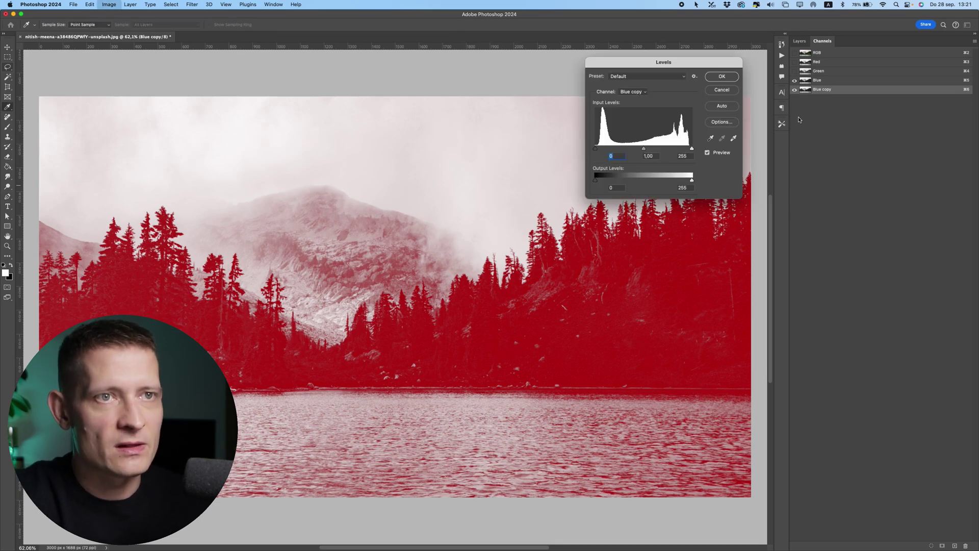
pyautogui.moveTo(670, 68); pyautogui.dragTo(633, 66)
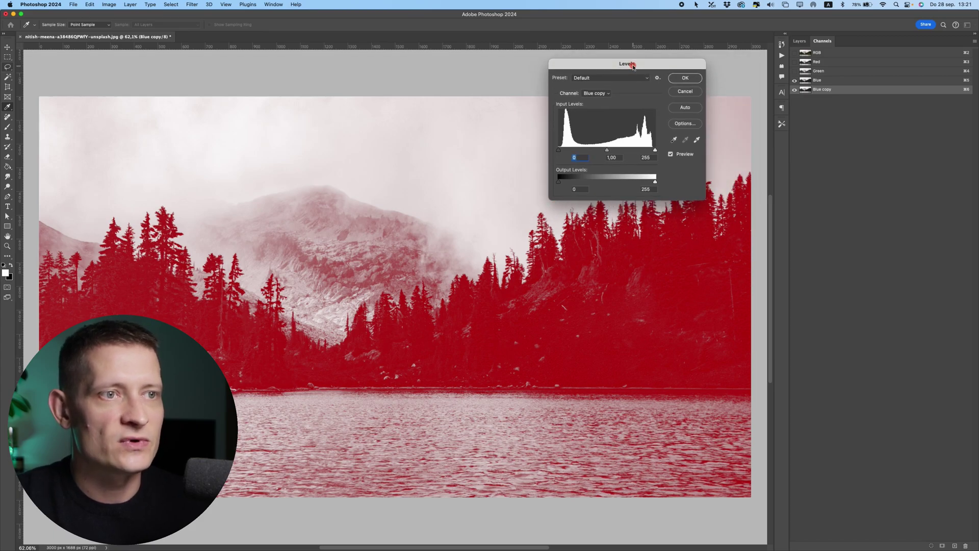
pyautogui.moveTo(560, 152)
pyautogui.mouseDown()
pyautogui.moveTo(597, 156)
pyautogui.moveTo(554, 150)
pyautogui.mouseUp()
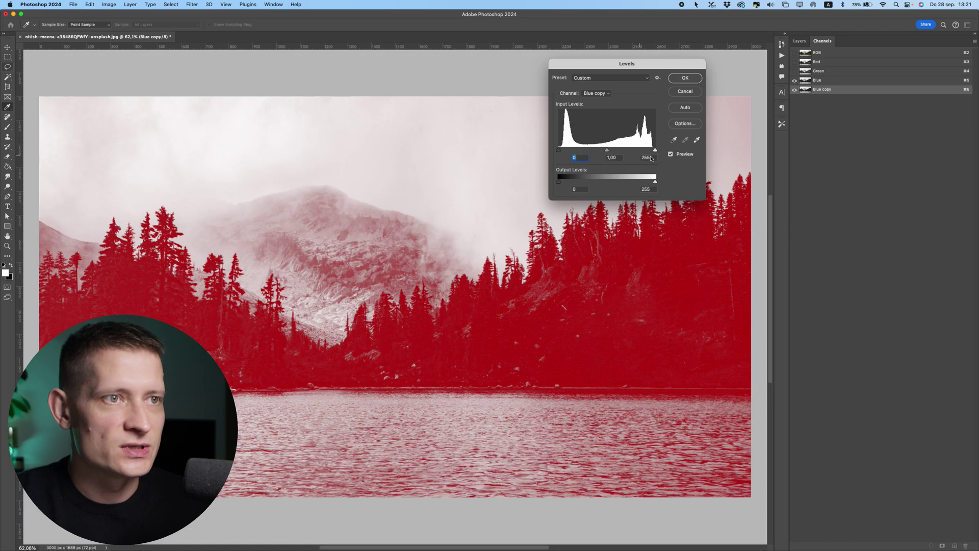
pyautogui.moveTo(655, 151); pyautogui.dragTo(621, 156)
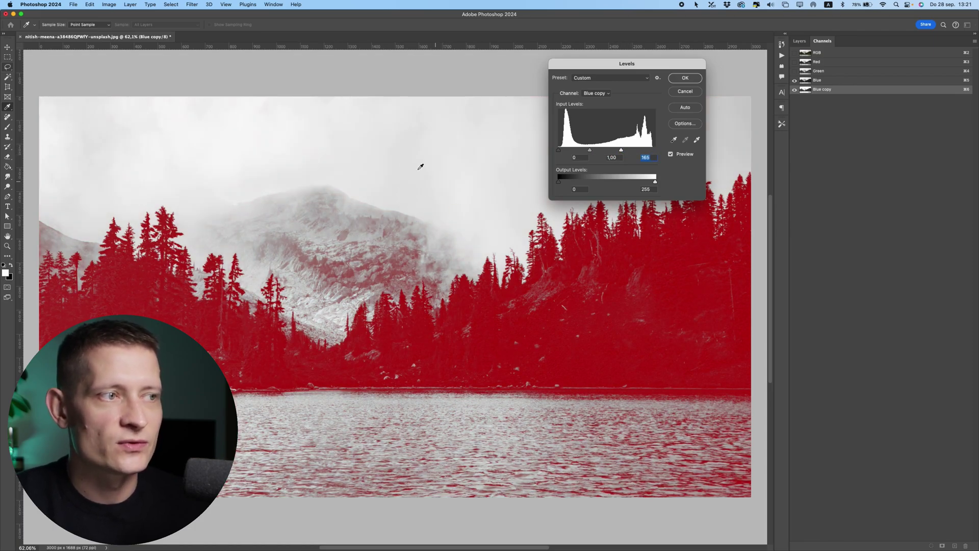
pyautogui.moveTo(589, 151); pyautogui.dragTo(618, 153)
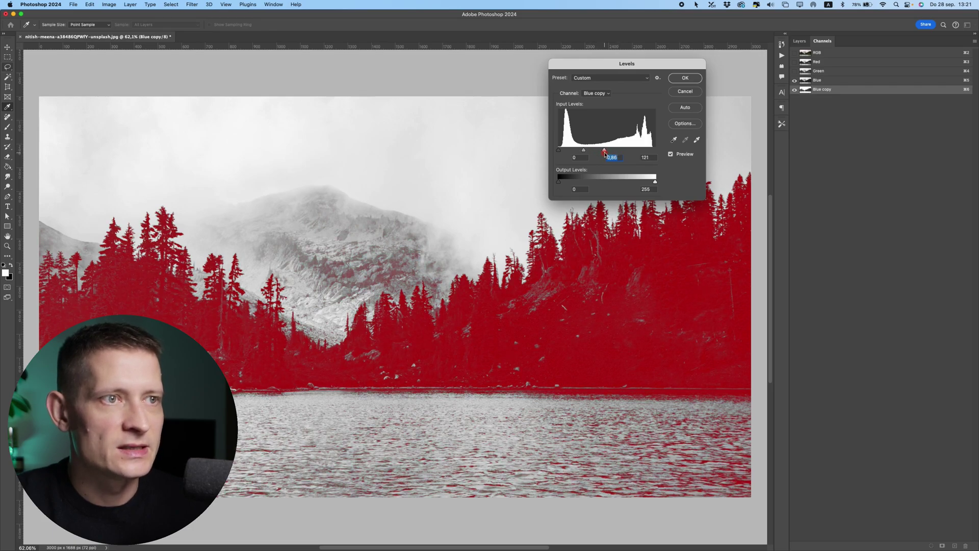
pyautogui.press('Tab')
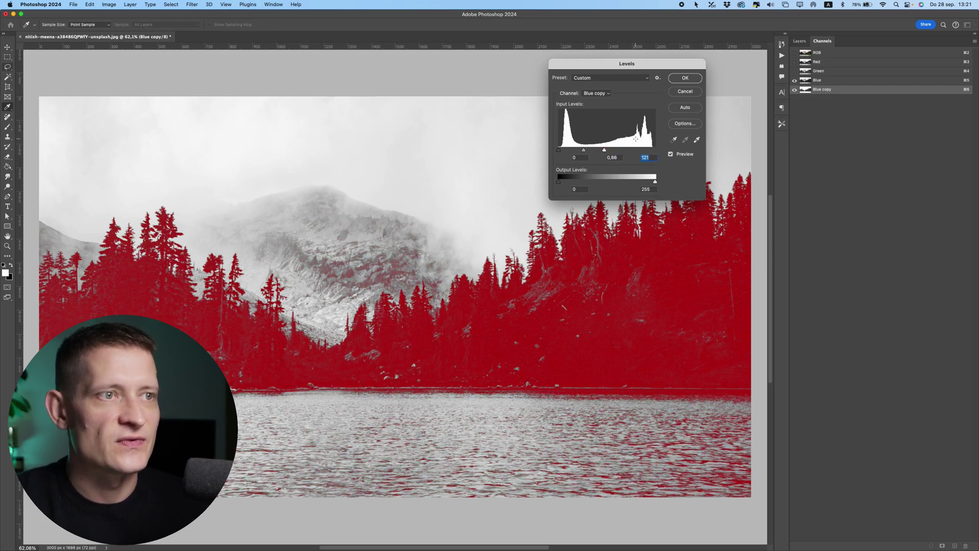
pyautogui.click(685, 78)
pyautogui.press('p')
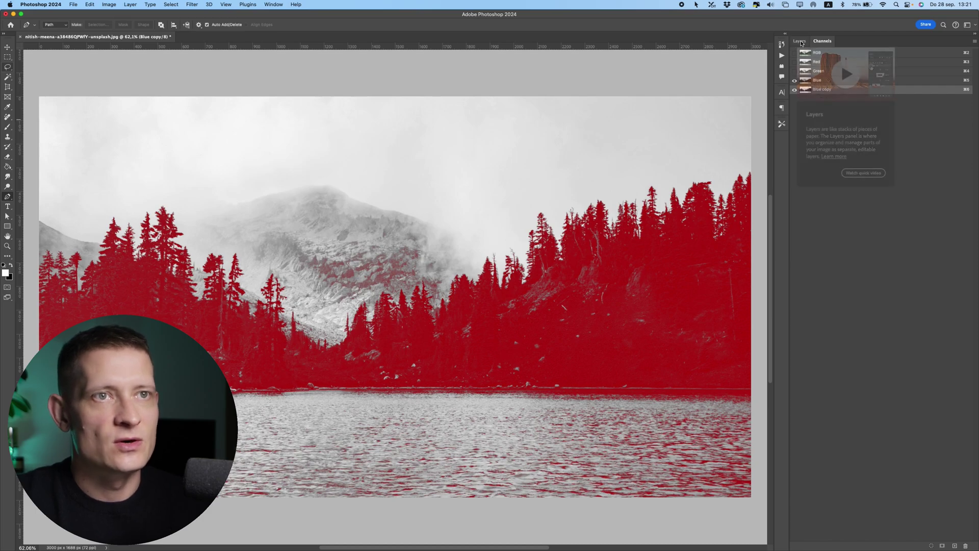
pyautogui.click(793, 81)
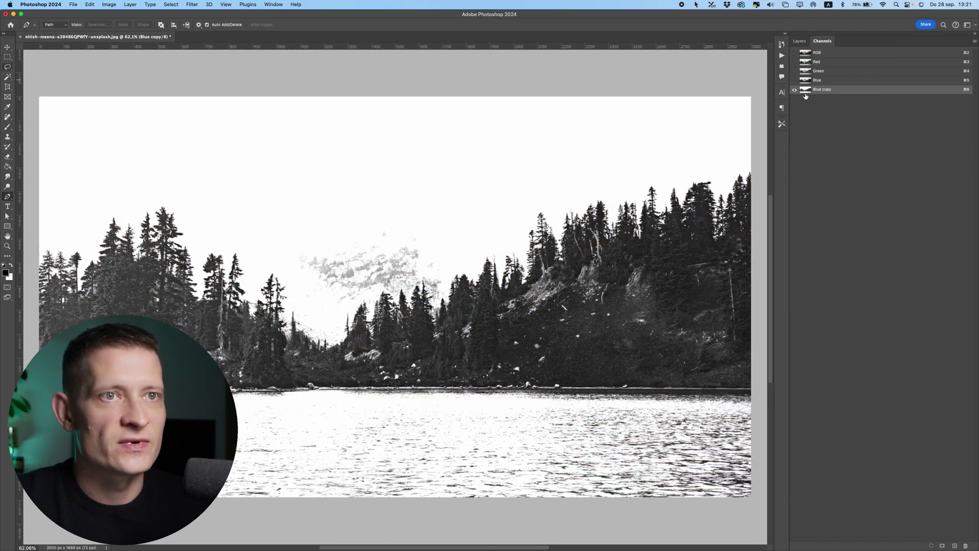
# Select the Brush tool with Overlay blend mode
pyautogui.click(799, 41)
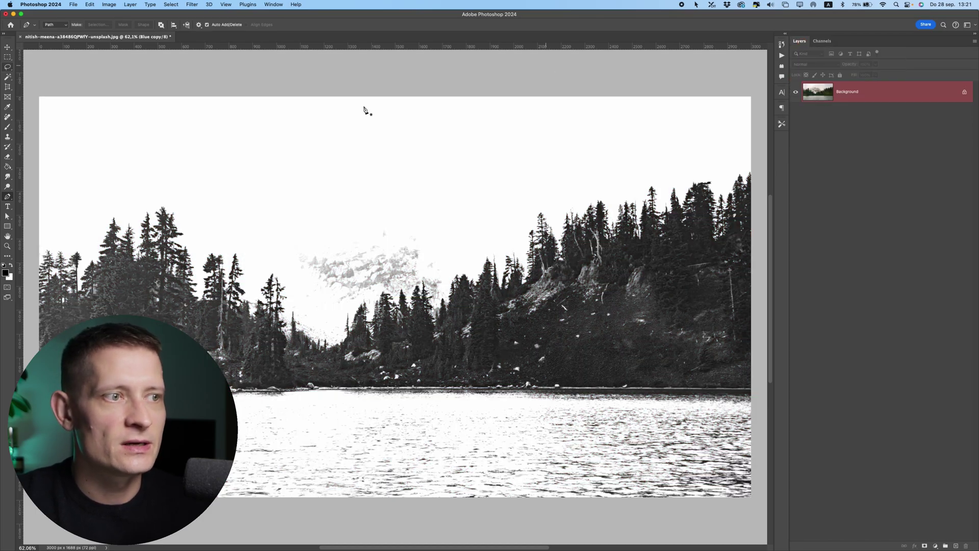
pyautogui.click(7, 126)
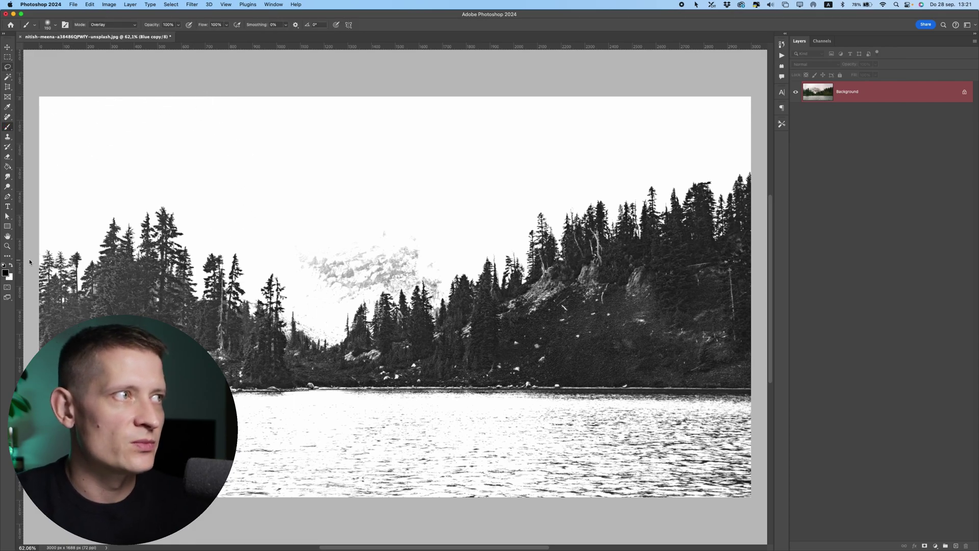
pyautogui.click(113, 24)
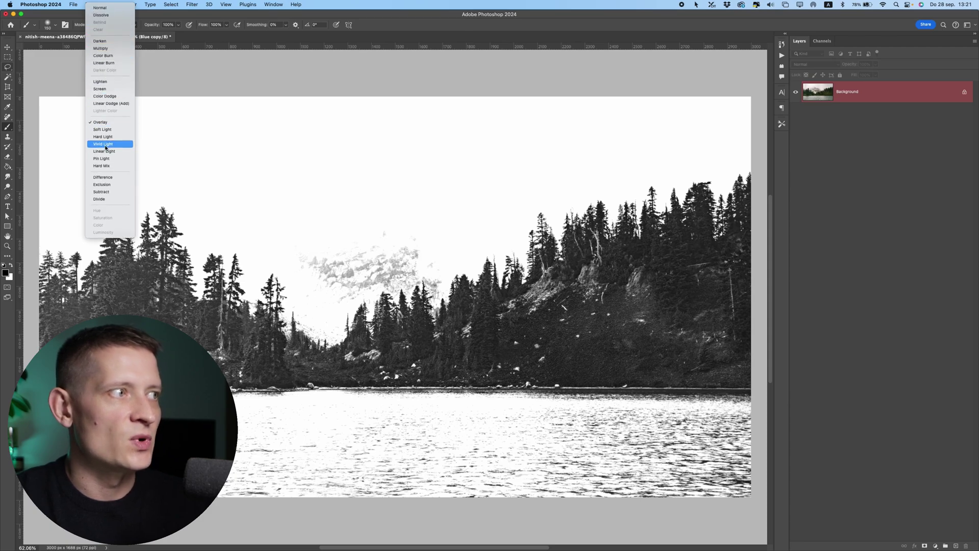
pyautogui.click(105, 122)
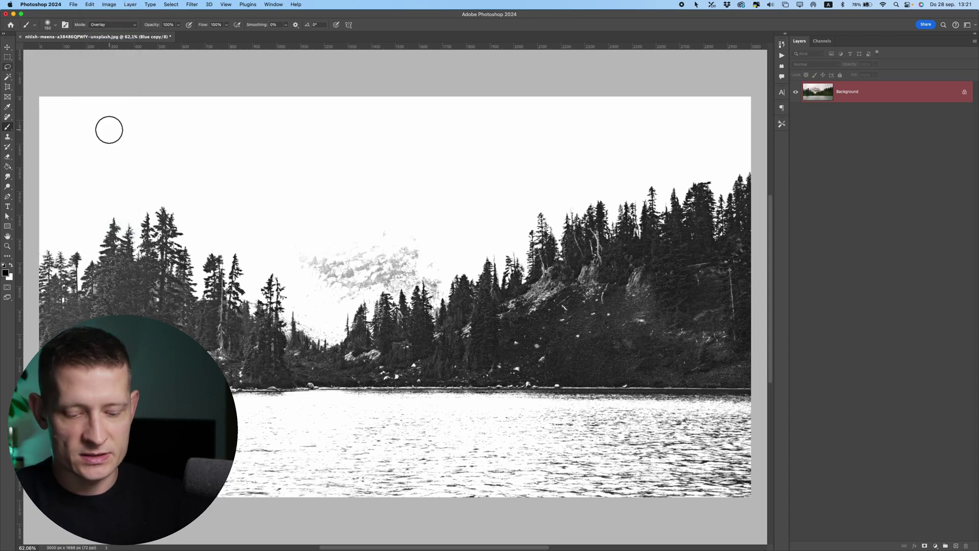
# Paint black over the central trees and shoreline using 500 and 200 brush sizes
pyautogui.press(']')
pyautogui.press(']')
pyautogui.press(']')
pyautogui.press(']')
pyautogui.press(']')
pyautogui.press(']')
pyautogui.moveTo(390, 325)
pyautogui.mouseDown()
pyautogui.moveTo(505, 316)
pyautogui.moveTo(553, 294)
pyautogui.moveTo(602, 247)
pyautogui.moveTo(573, 302)
pyautogui.moveTo(478, 351)
pyautogui.moveTo(497, 335)
pyautogui.moveTo(640, 333)
pyautogui.moveTo(601, 332)
pyautogui.moveTo(741, 295)
pyautogui.moveTo(659, 285)
pyautogui.moveTo(652, 232)
pyautogui.moveTo(726, 205)
pyautogui.moveTo(692, 255)
pyautogui.mouseUp()
pyautogui.press('[')
pyautogui.press('[')
pyautogui.press('[')
pyautogui.press('[')
pyautogui.moveTo(389, 343)
pyautogui.mouseDown()
pyautogui.moveTo(284, 358)
pyautogui.moveTo(295, 362)
pyautogui.moveTo(228, 343)
pyautogui.moveTo(201, 293)
pyautogui.moveTo(214, 268)
pyautogui.moveTo(131, 312)
pyautogui.moveTo(173, 321)
pyautogui.moveTo(112, 323)
pyautogui.moveTo(124, 273)
pyautogui.moveTo(173, 257)
pyautogui.moveTo(154, 307)
pyautogui.moveTo(50, 338)
pyautogui.moveTo(167, 357)
pyautogui.moveTo(256, 342)
pyautogui.moveTo(205, 345)
pyautogui.moveTo(235, 341)
pyautogui.moveTo(358, 349)
pyautogui.moveTo(230, 367)
pyautogui.moveTo(413, 372)
pyautogui.mouseUp()
pyautogui.press(']')
pyautogui.press(']')
pyautogui.press(']')
pyautogui.press('[')
pyautogui.press('[')
pyautogui.press('[')
pyautogui.press('[')
pyautogui.press('[')
pyautogui.click(489, 314)
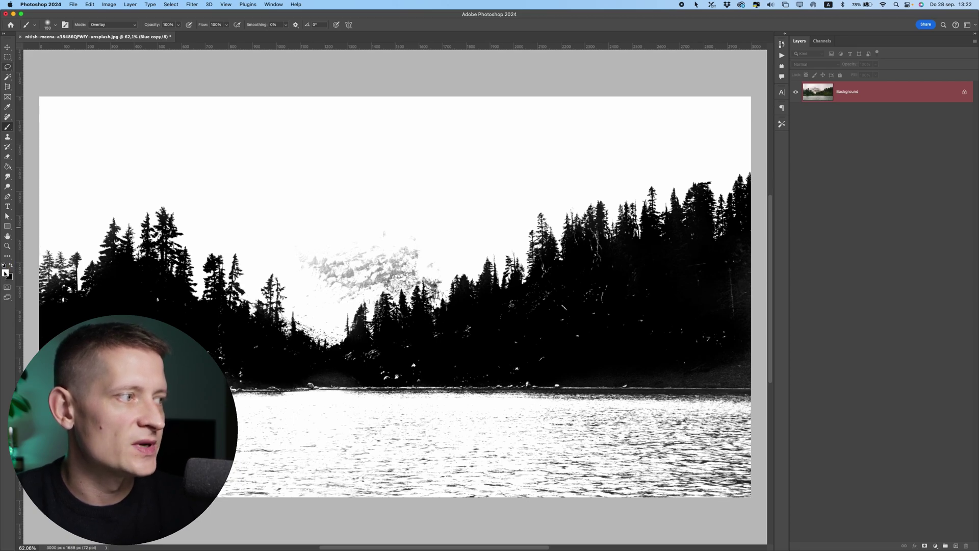
# Set white as foreground and paint over the mountain haze and lake water
pyautogui.click(6, 272)
pyautogui.click(586, 114)
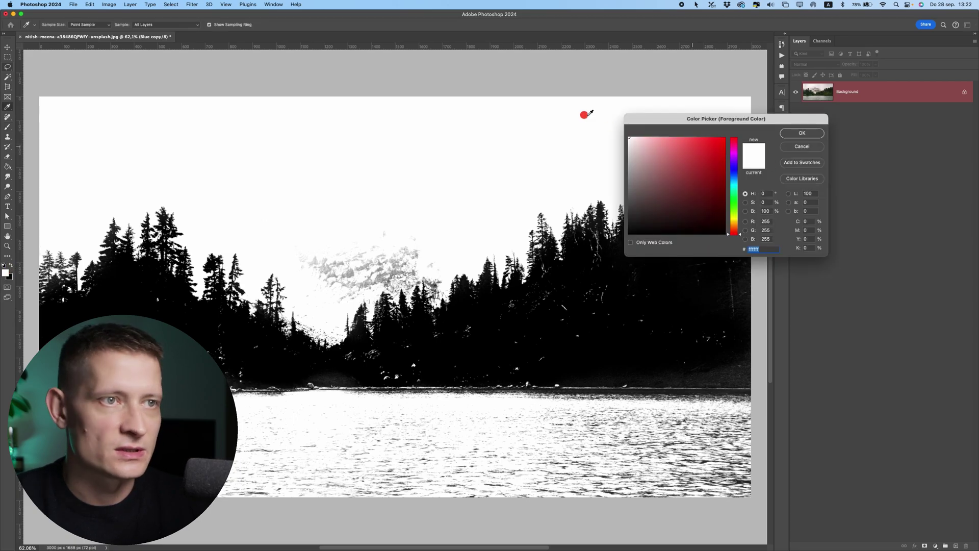
pyautogui.click(802, 131)
pyautogui.press(']')
pyautogui.press(']')
pyautogui.press(']')
pyautogui.press(']')
pyautogui.press(']')
pyautogui.moveTo(391, 256)
pyautogui.mouseDown()
pyautogui.moveTo(353, 291)
pyautogui.moveTo(419, 252)
pyautogui.moveTo(439, 258)
pyautogui.moveTo(429, 268)
pyautogui.mouseUp()
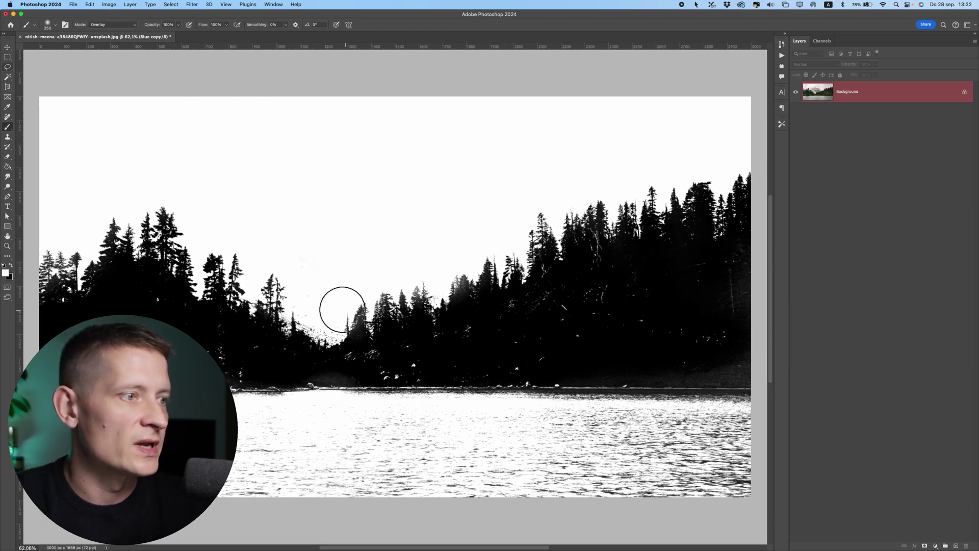
pyautogui.press('[')
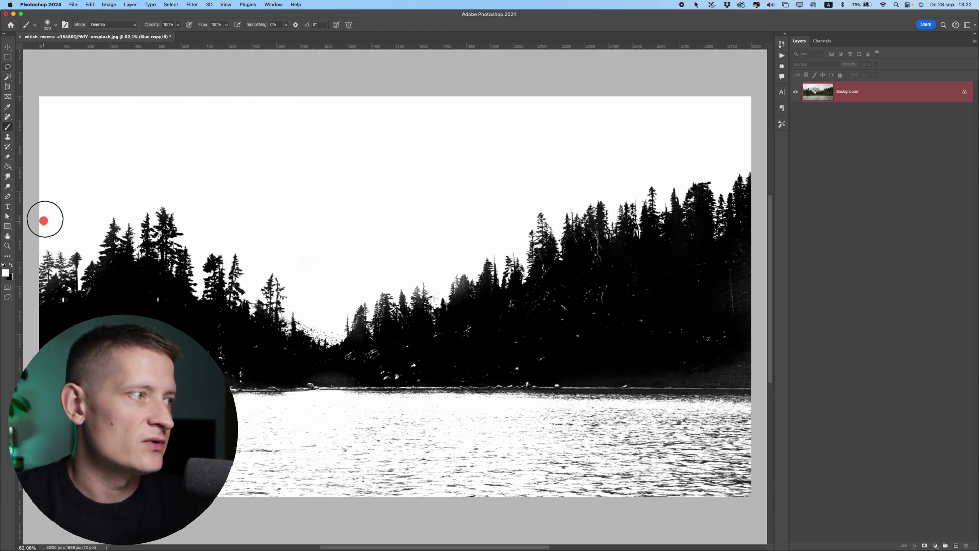
pyautogui.press(']')
pyautogui.press(']')
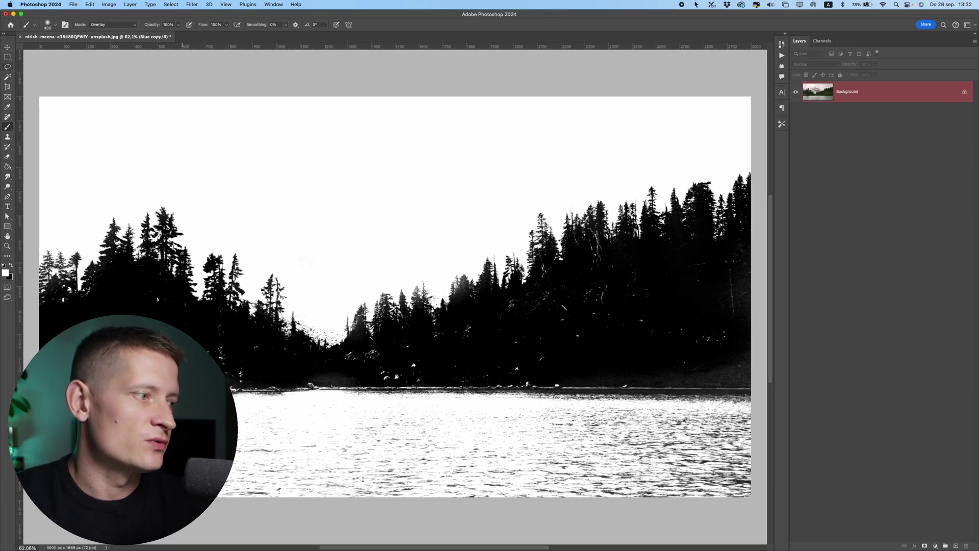
pyautogui.moveTo(251, 442)
pyautogui.mouseDown()
pyautogui.moveTo(284, 465)
pyautogui.moveTo(413, 449)
pyautogui.mouseUp()
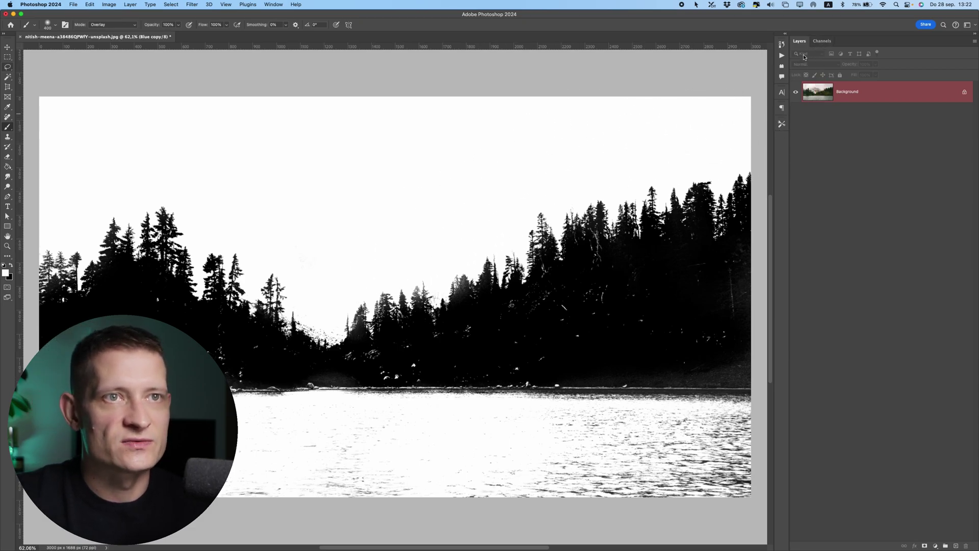
# Load Blue copy as a selection, add it as a layer mask, and invert the mask
pyautogui.click(822, 41)
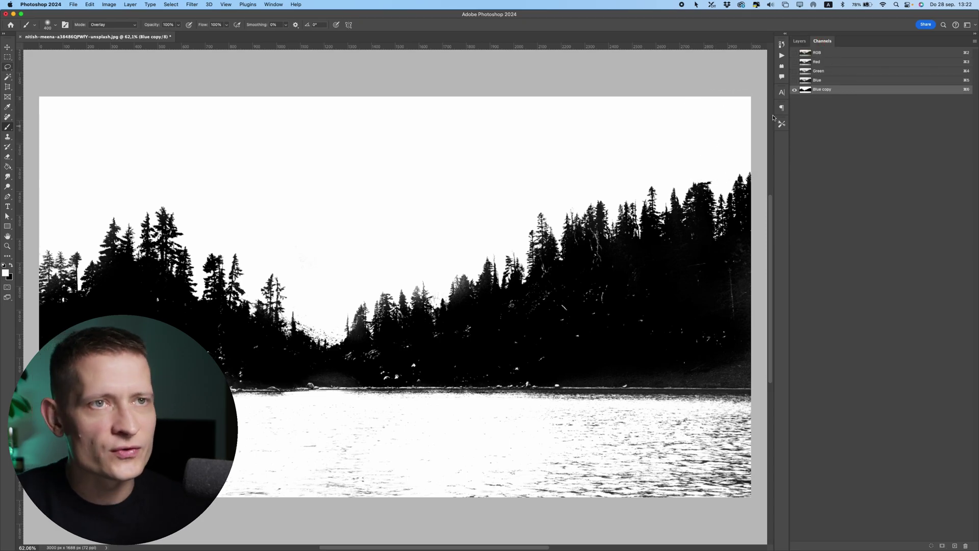
pyautogui.keyDown('super'); pyautogui.click(808, 92); pyautogui.keyUp('super')
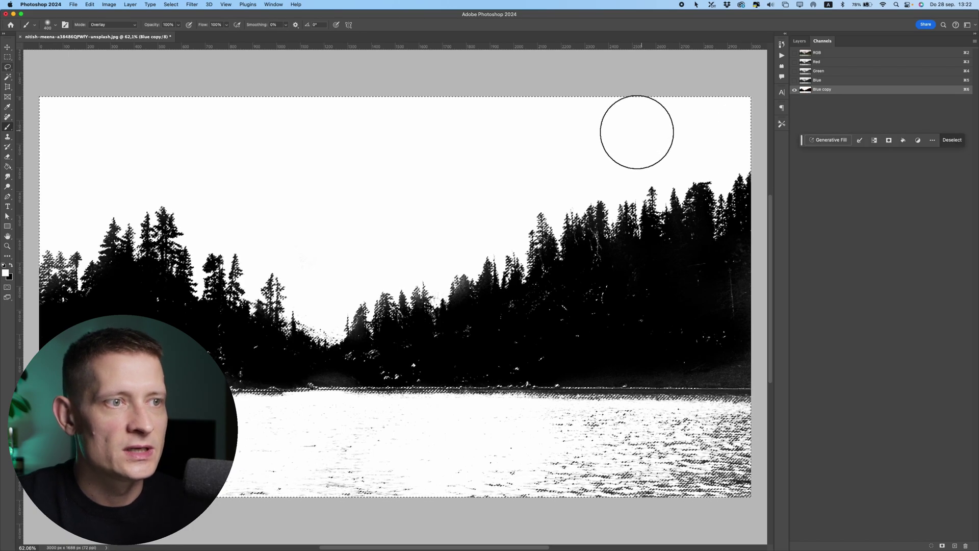
pyautogui.click(799, 42)
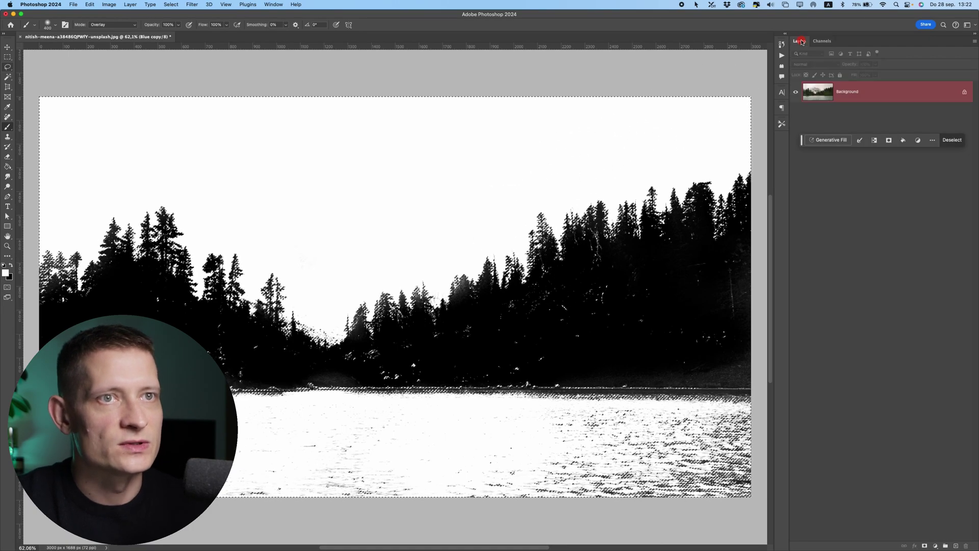
pyautogui.click(924, 546)
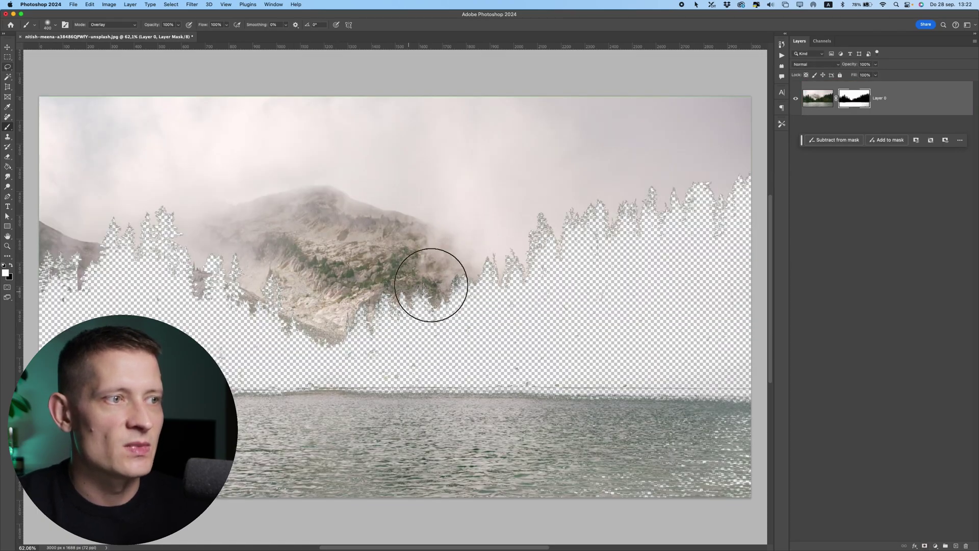
pyautogui.click(818, 100)
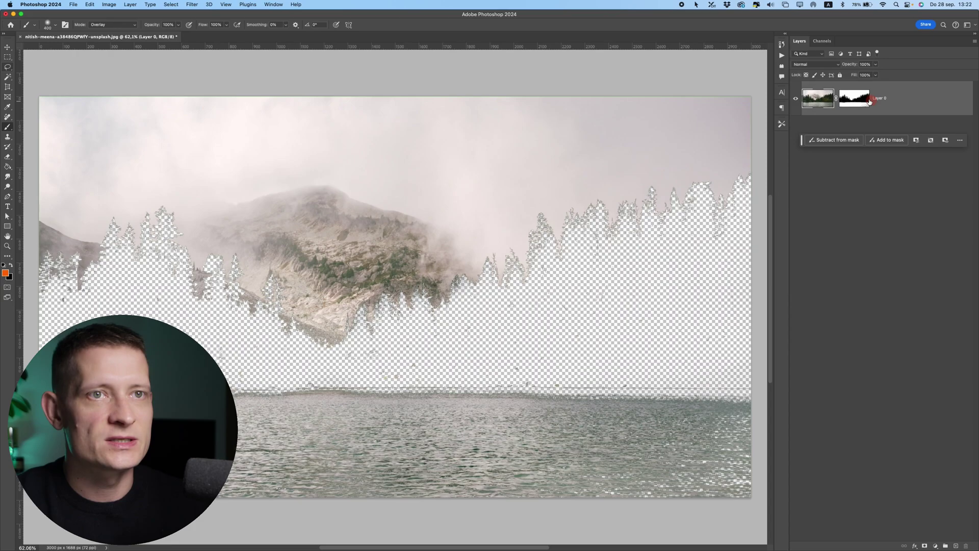
pyautogui.click(848, 103)
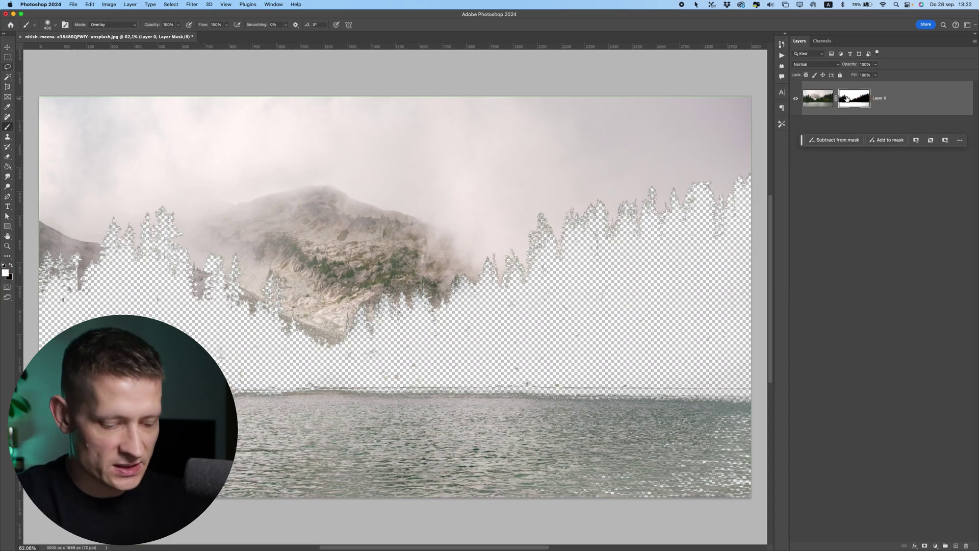
pyautogui.press('super+i')
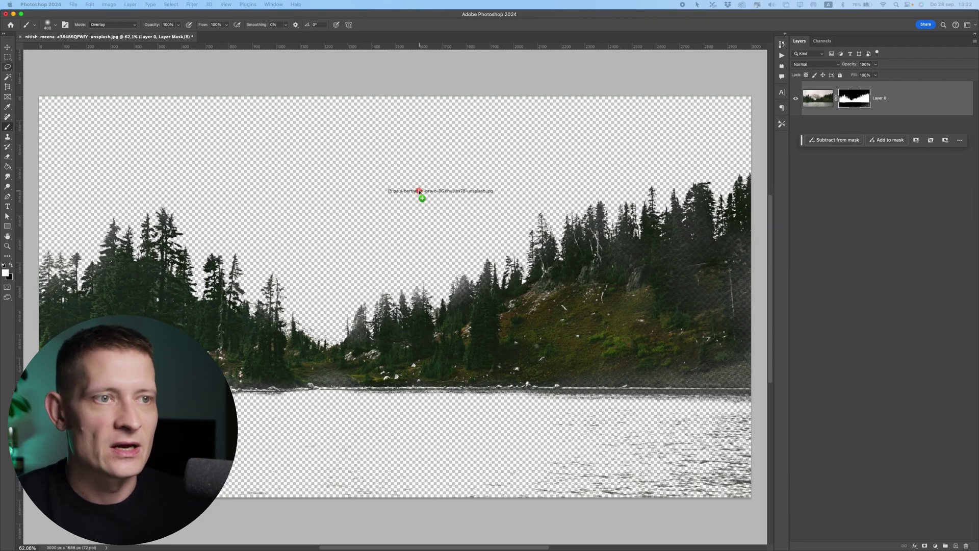
pyautogui.moveTo(416, 194); pyautogui.dragTo(422, 187)
pyautogui.scroll(-5, 421, 194)
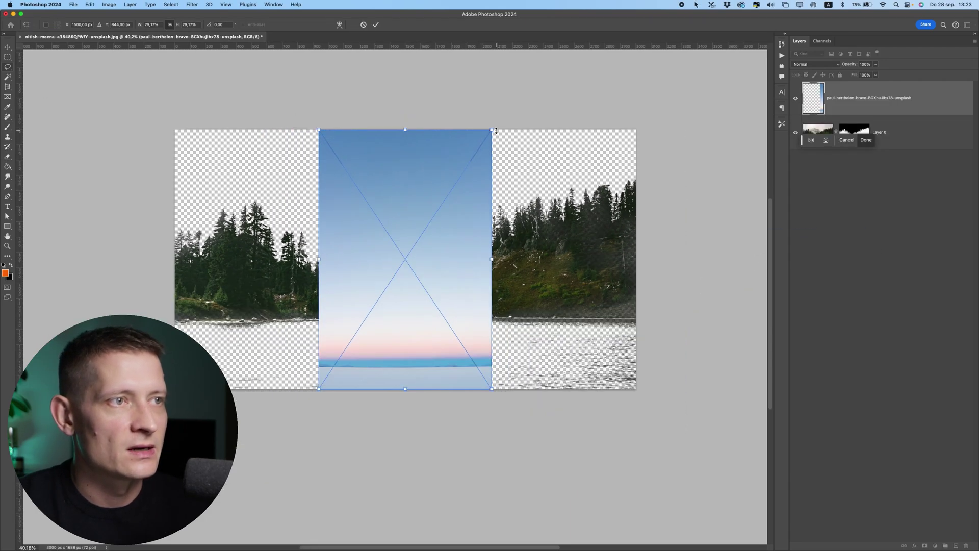
pyautogui.moveTo(494, 129); pyautogui.dragTo(575, 6)
pyautogui.moveTo(498, 219); pyautogui.dragTo(509, 155)
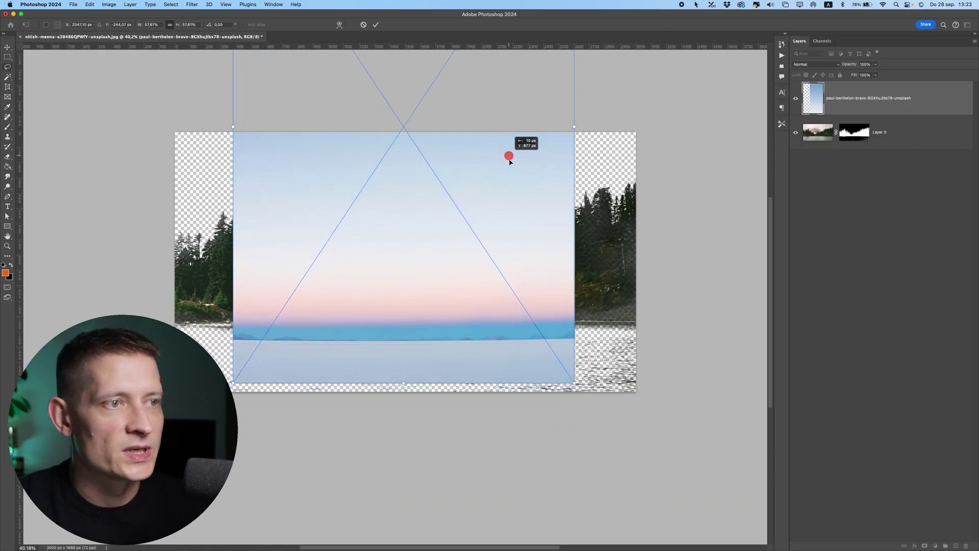
pyautogui.moveTo(574, 383); pyautogui.dragTo(649, 500)
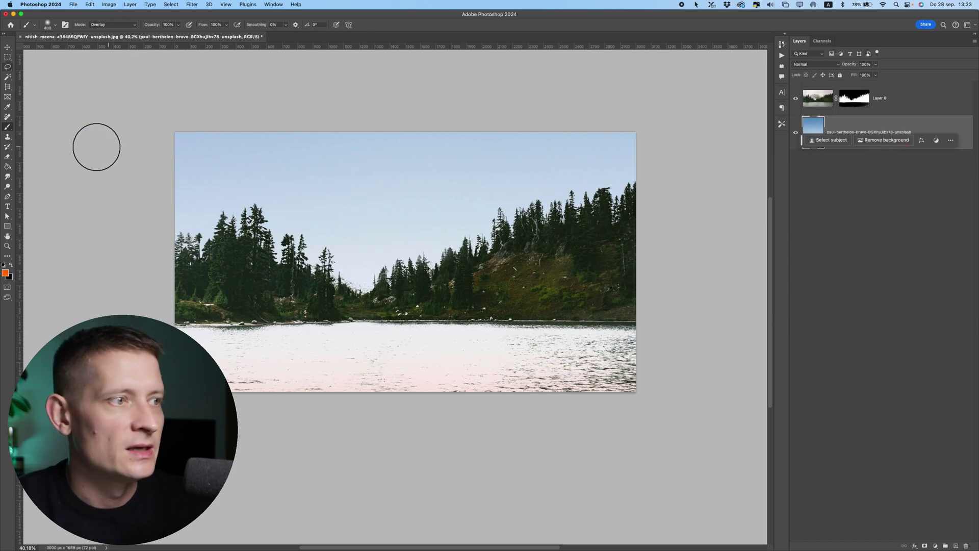
pyautogui.scroll(1, 329, 239)
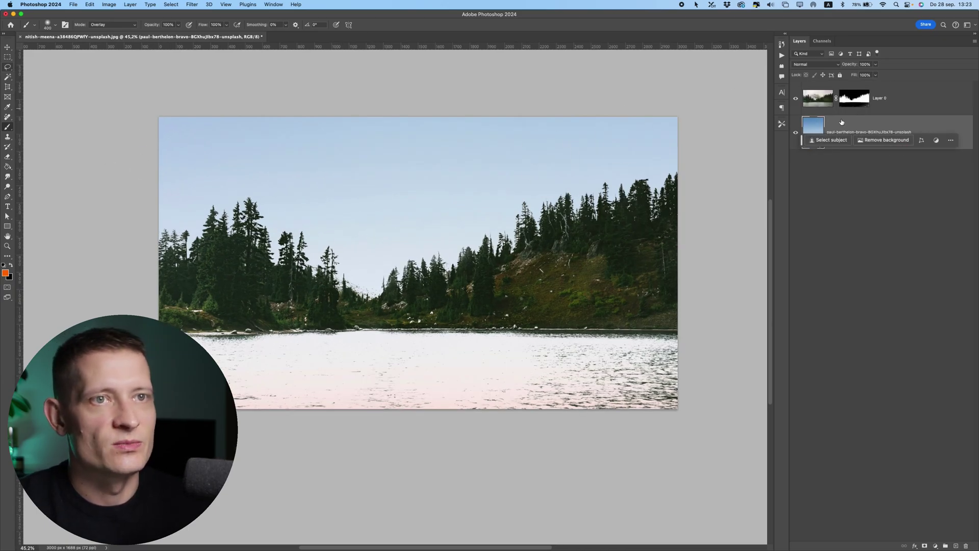
pyautogui.click(8, 57)
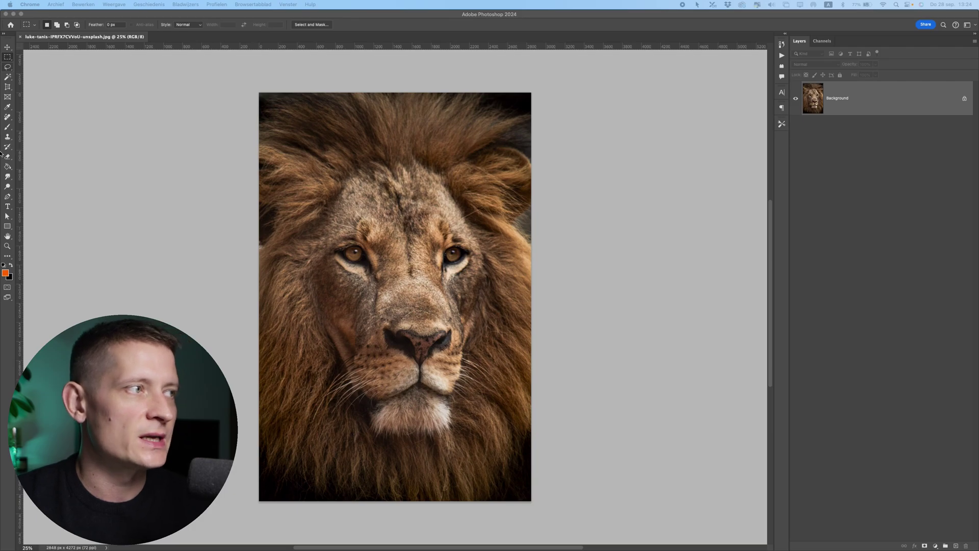
# Lower the lion portrait's saturation to -43 with Hue/Saturation
pyautogui.click(7, 48)
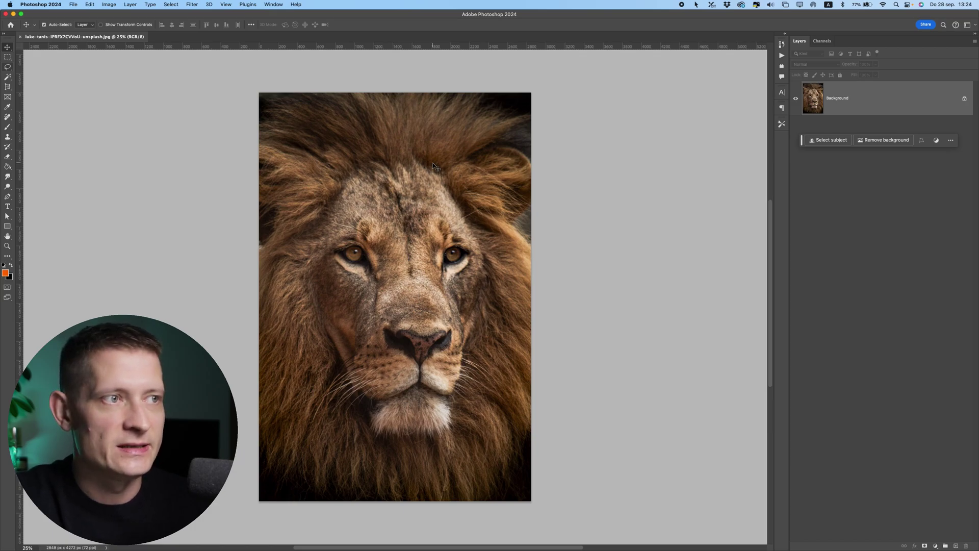
pyautogui.press('super+u')
pyautogui.moveTo(680, 165); pyautogui.dragTo(663, 167)
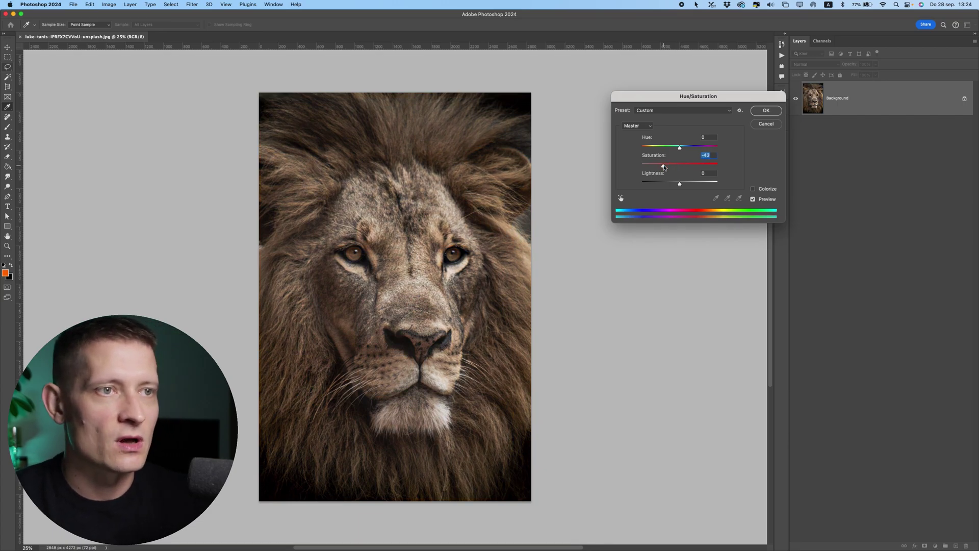
pyautogui.press('Return')
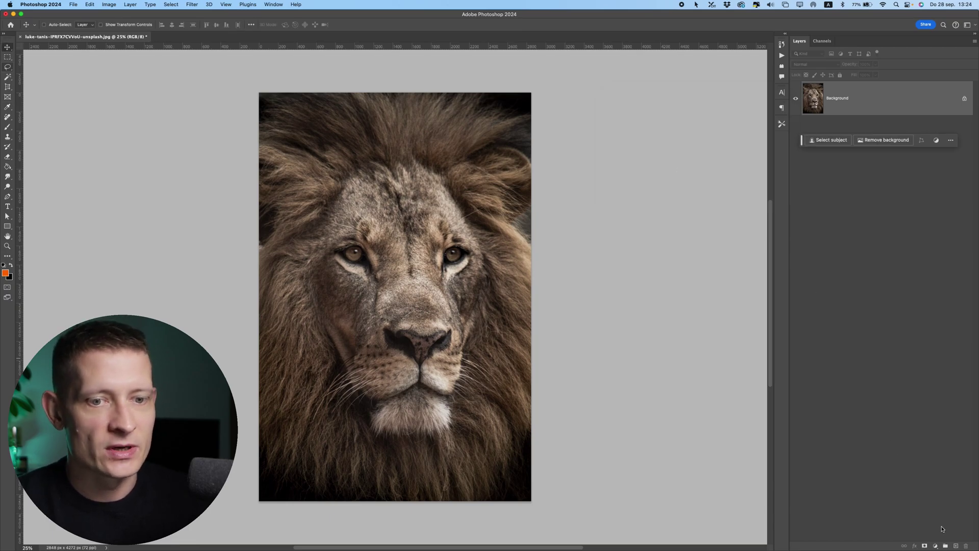
# Paint a soft #ffebdd brush dab on a new layer over the lion's forehead
pyautogui.click(955, 546)
pyautogui.click(7, 126)
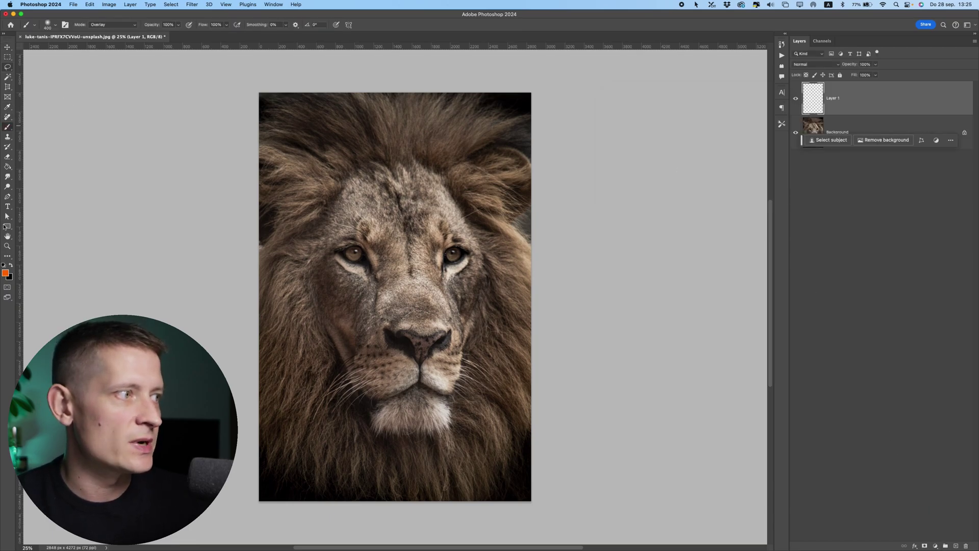
pyautogui.click(6, 273)
pyautogui.moveTo(658, 150); pyautogui.dragTo(642, 128)
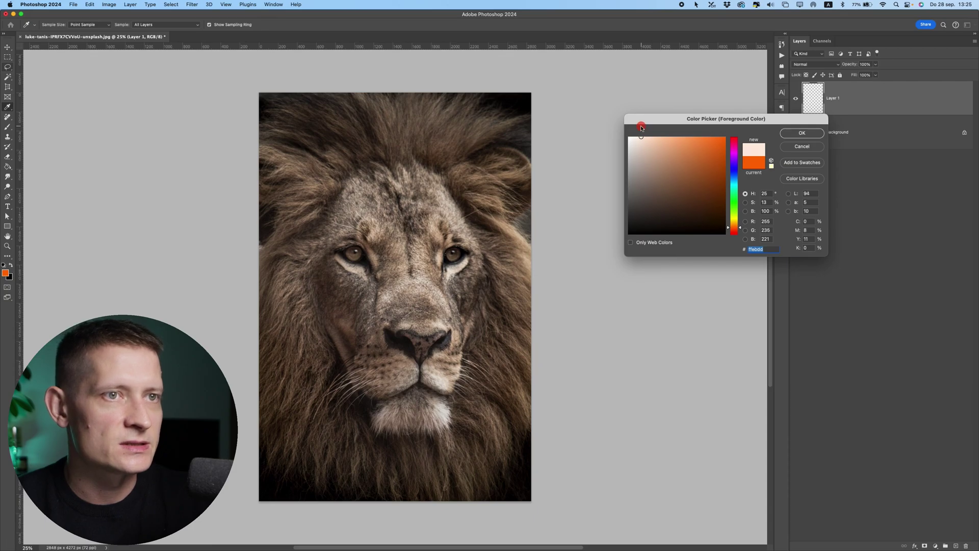
pyautogui.press('Return')
pyautogui.click(423, 216)
# Scale the cream glow up about six times and move it over the upper-right mane
pyautogui.press('v')
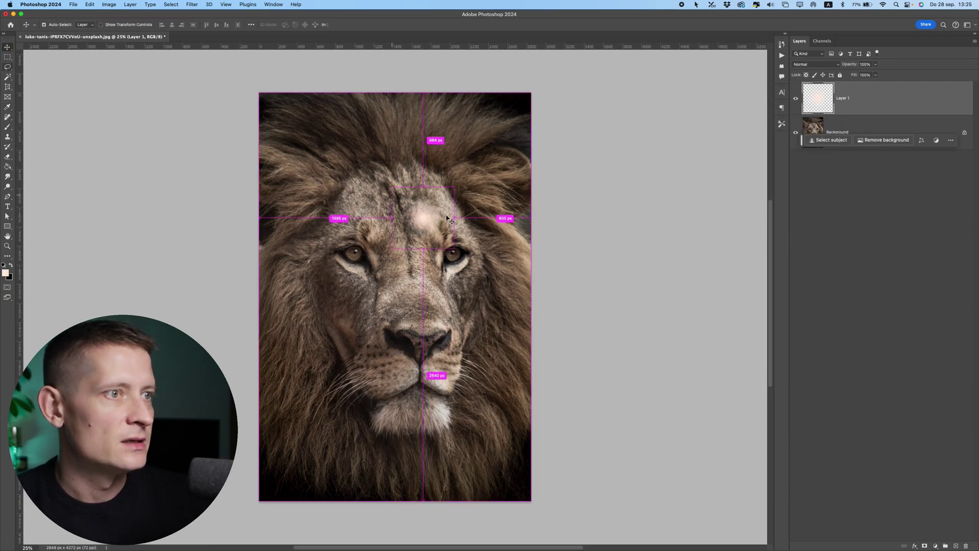
pyautogui.hotkey('ctrl', 't')
pyautogui.moveTo(454, 186); pyautogui.dragTo(611, 91)
pyautogui.moveTo(393, 245); pyautogui.dragTo(501, 181)
pyautogui.moveTo(348, 335); pyautogui.dragTo(328, 354)
pyautogui.moveTo(464, 176); pyautogui.dragTo(465, 210)
pyautogui.press('Return')
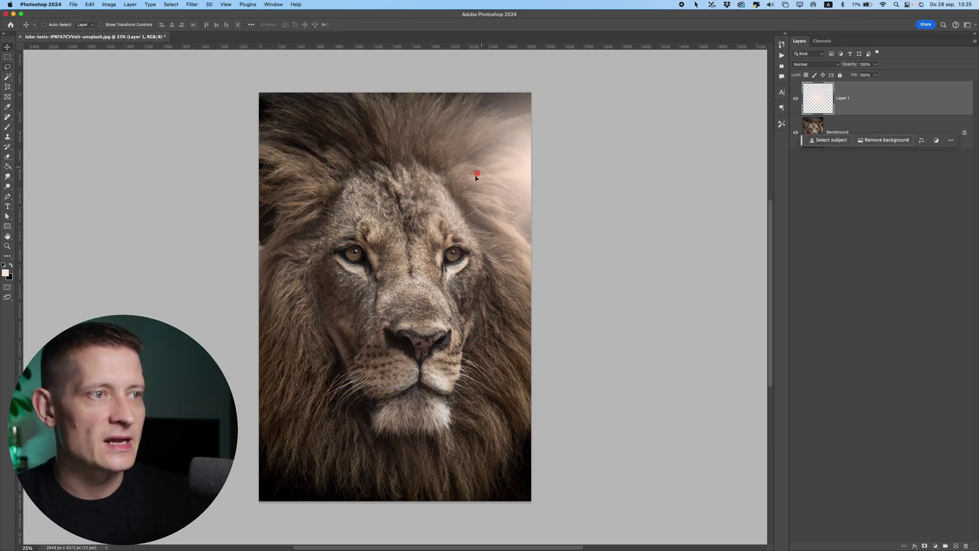
pyautogui.moveTo(476, 172)
pyautogui.mouseDown()
pyautogui.moveTo(497, 153)
pyautogui.moveTo(489, 164)
pyautogui.mouseUp()
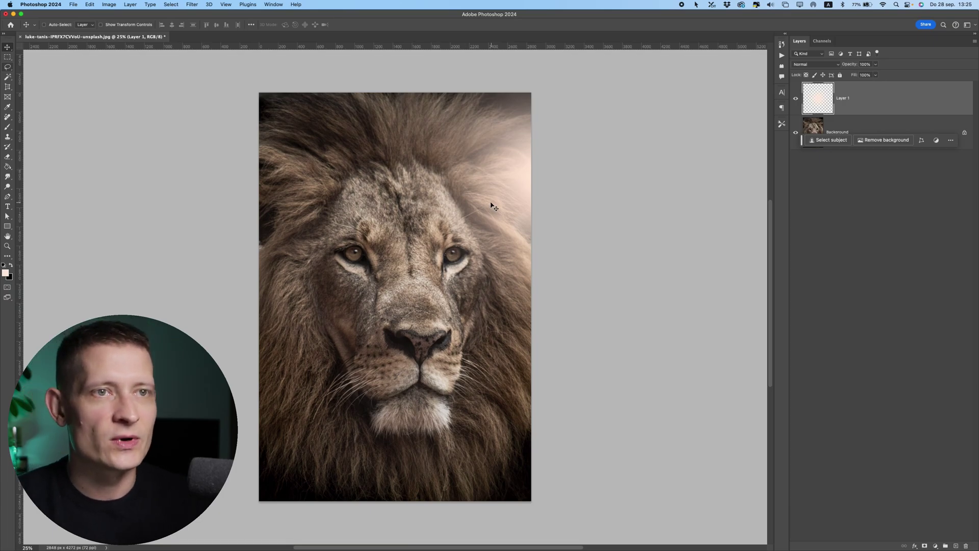
# On a new layer, paint a soft orange (#ff6c00) brush dab on the lion's forehead
pyautogui.click(955, 546)
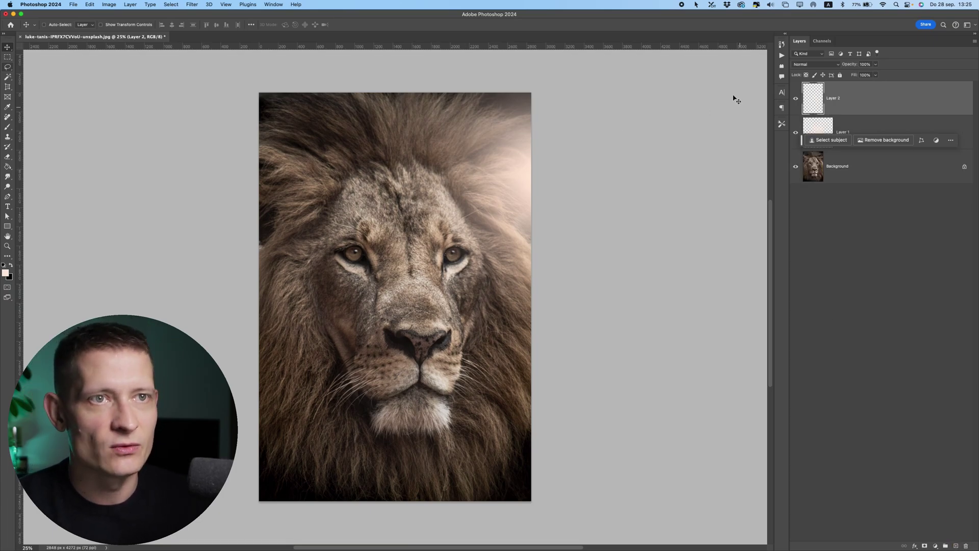
pyautogui.click(7, 126)
pyautogui.click(5, 273)
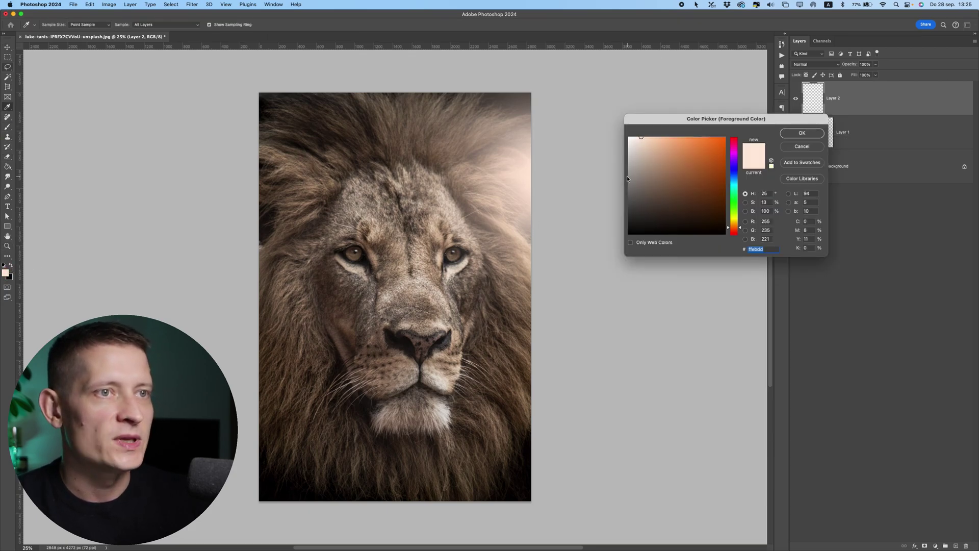
pyautogui.moveTo(627, 178); pyautogui.dragTo(735, 127)
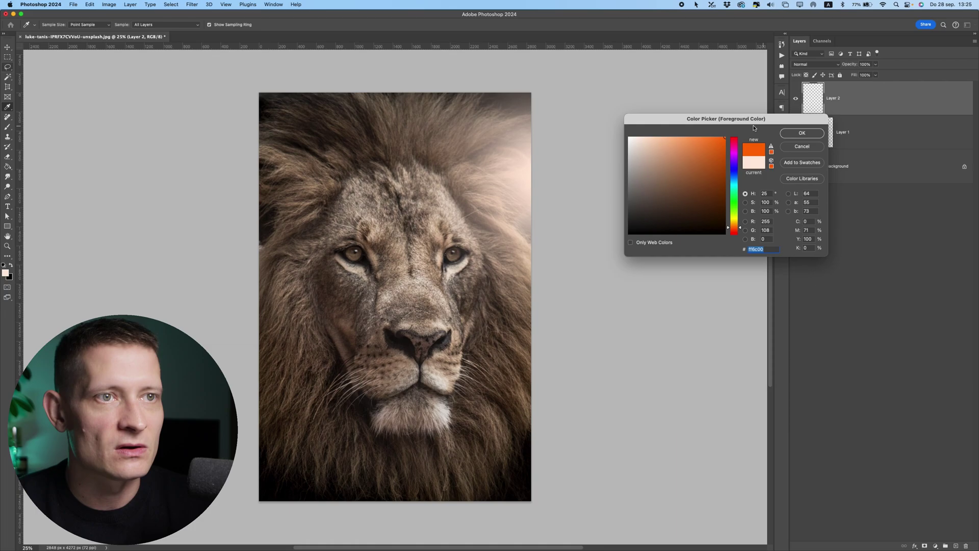
pyautogui.click(802, 133)
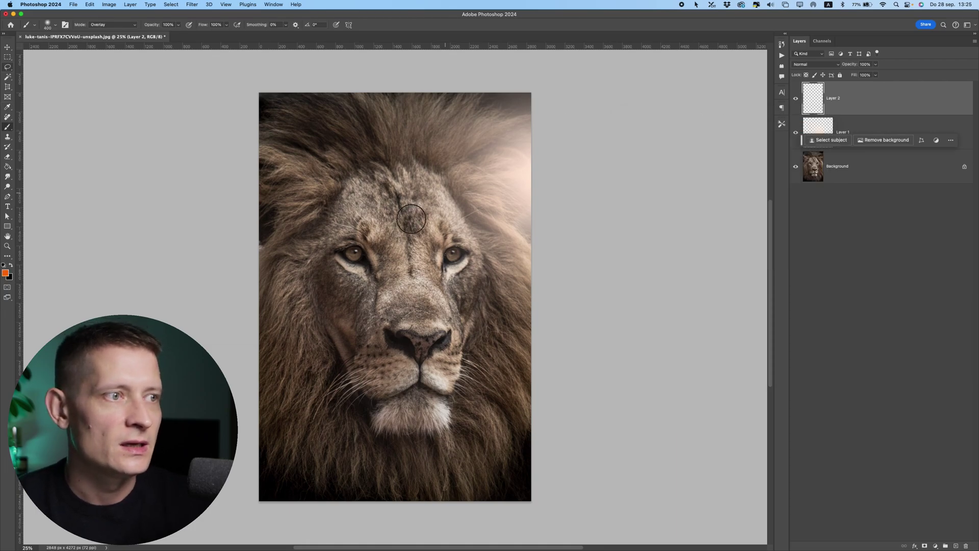
pyautogui.click(411, 233)
# Scale the orange dab up to about 711% and move it up and right
pyautogui.press('v')
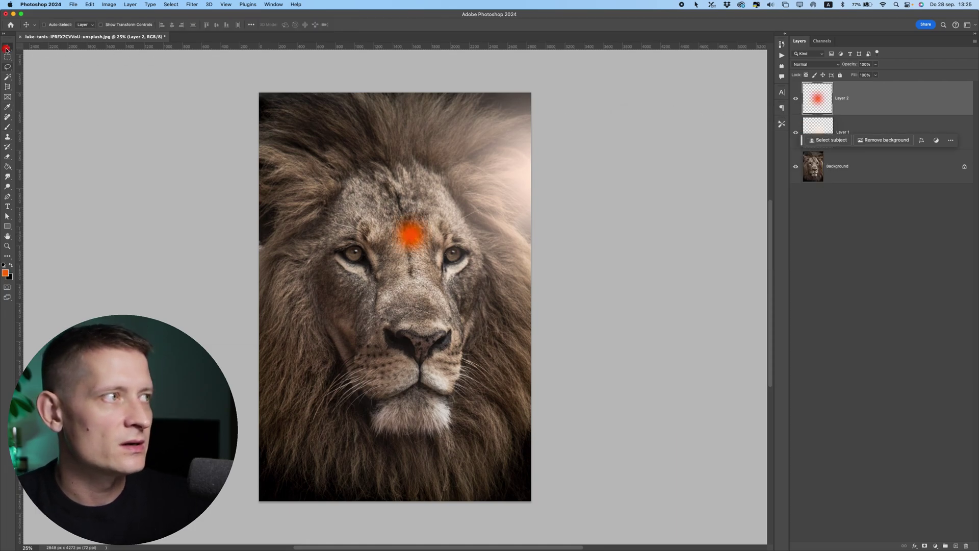
pyautogui.press('super+t')
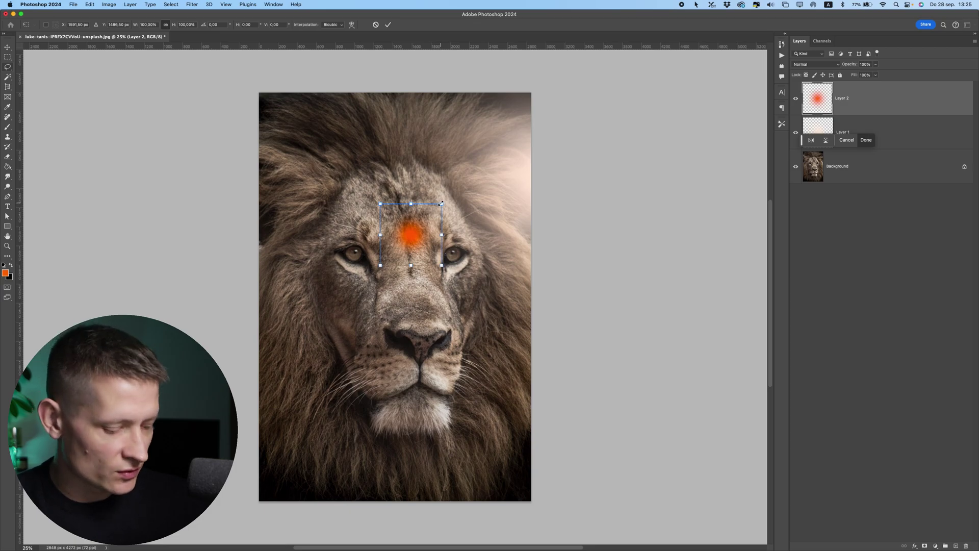
pyautogui.moveTo(440, 203); pyautogui.dragTo(683, 37)
pyautogui.moveTo(372, 247); pyautogui.dragTo(459, 186)
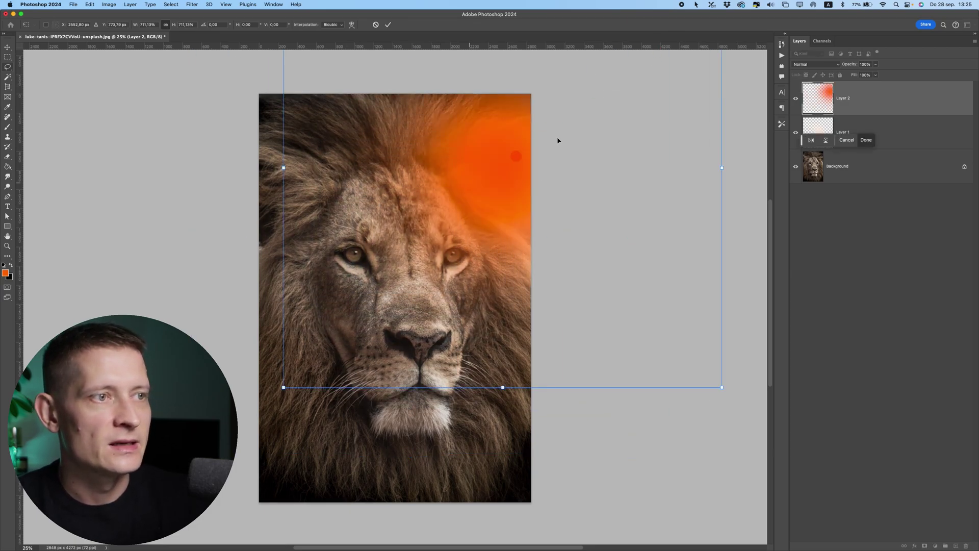
pyautogui.press('Return')
# Blend the glow as Overlay at 67% over the right mane and place a copy near the top
pyautogui.click(816, 64)
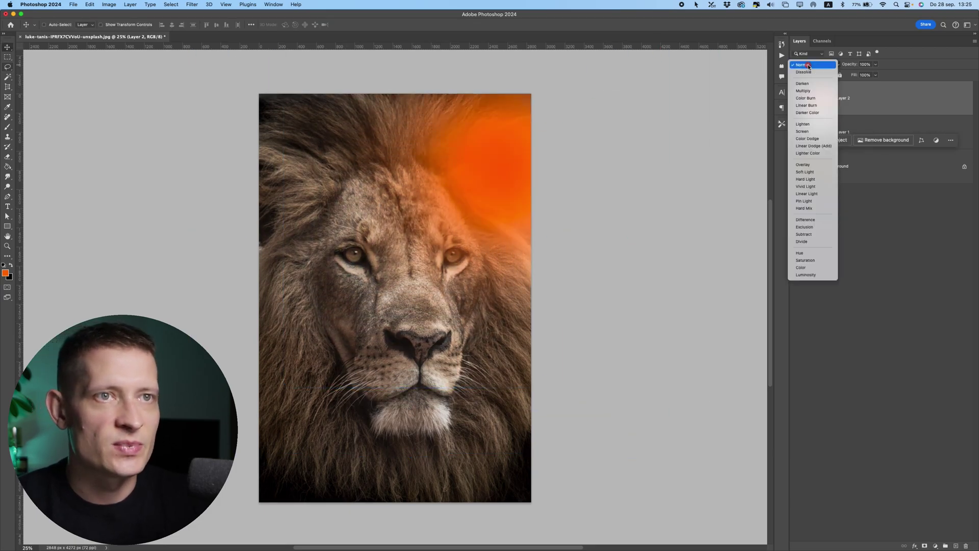
pyautogui.click(812, 165)
pyautogui.moveTo(513, 175); pyautogui.dragTo(546, 194)
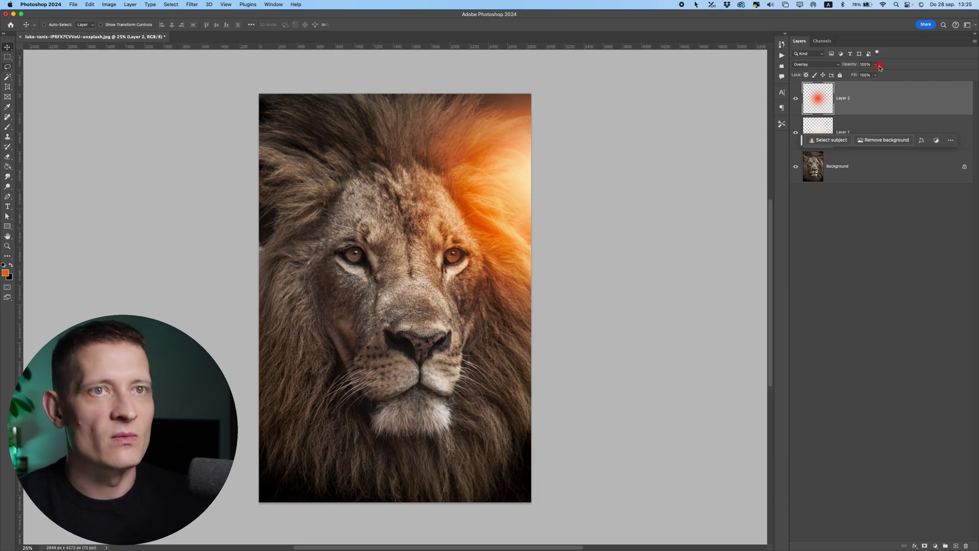
pyautogui.click(876, 65)
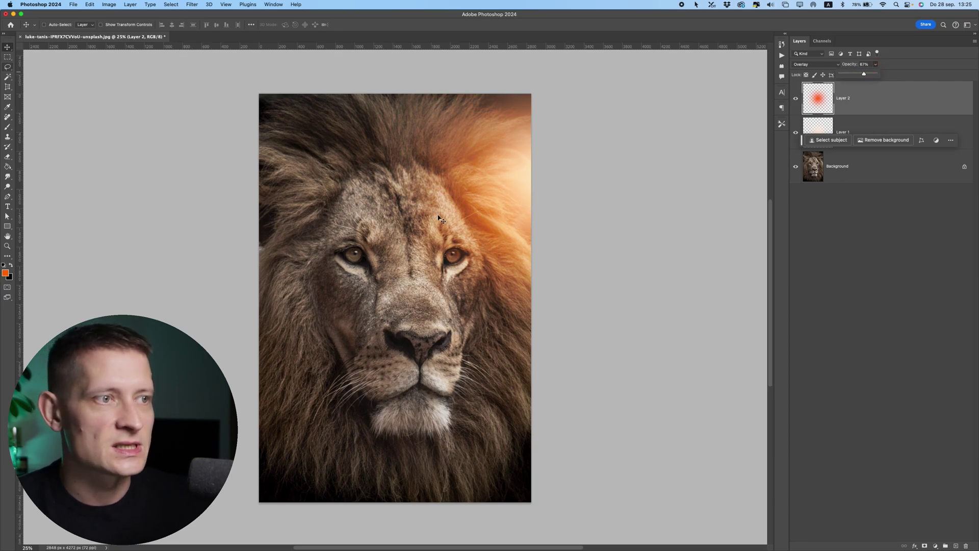
pyautogui.moveTo(440, 218); pyautogui.dragTo(533, 264)
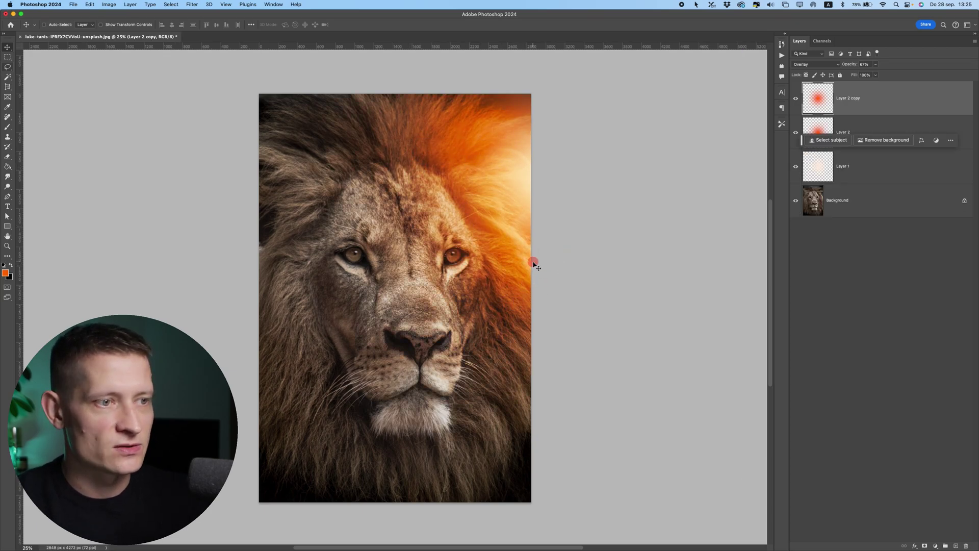
# Alt-drag another copy of the orange glow down onto the lower-right mane
pyautogui.moveTo(578, 240); pyautogui.dragTo(517, 424)
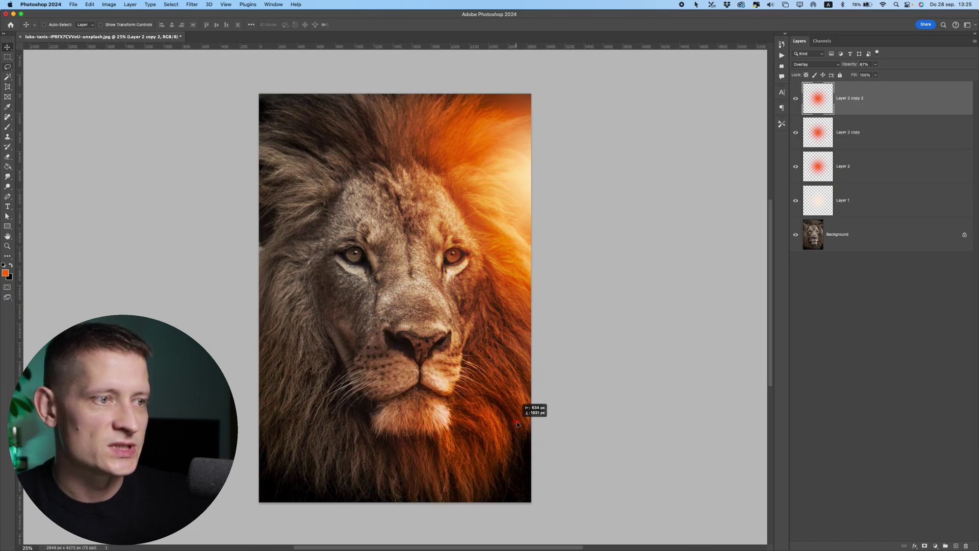
pyautogui.scroll(-5, 514, 334)
pyautogui.scroll(5, 513, 334)
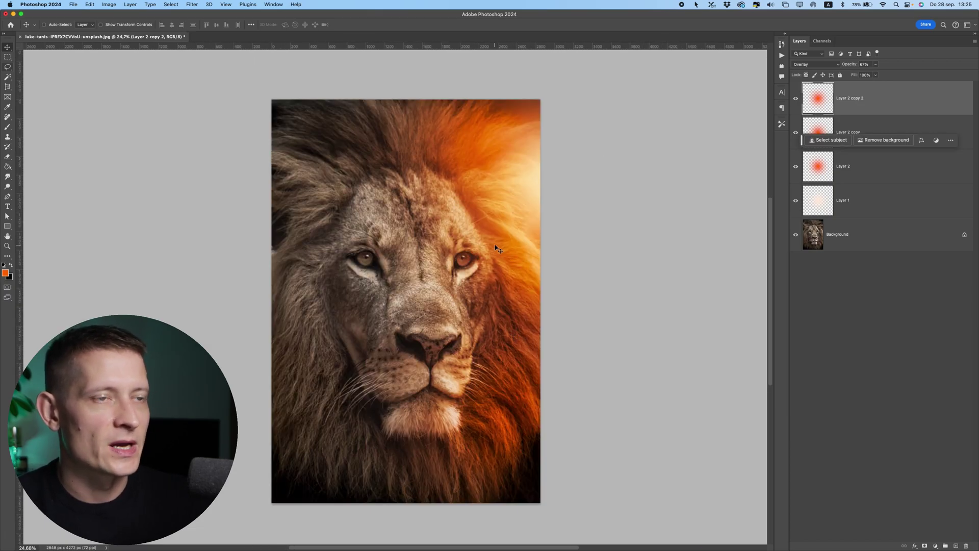
# Lower Layer 2's opacity to about 41% and then a bit further
pyautogui.click(868, 179)
pyautogui.moveTo(876, 64); pyautogui.dragTo(867, 73)
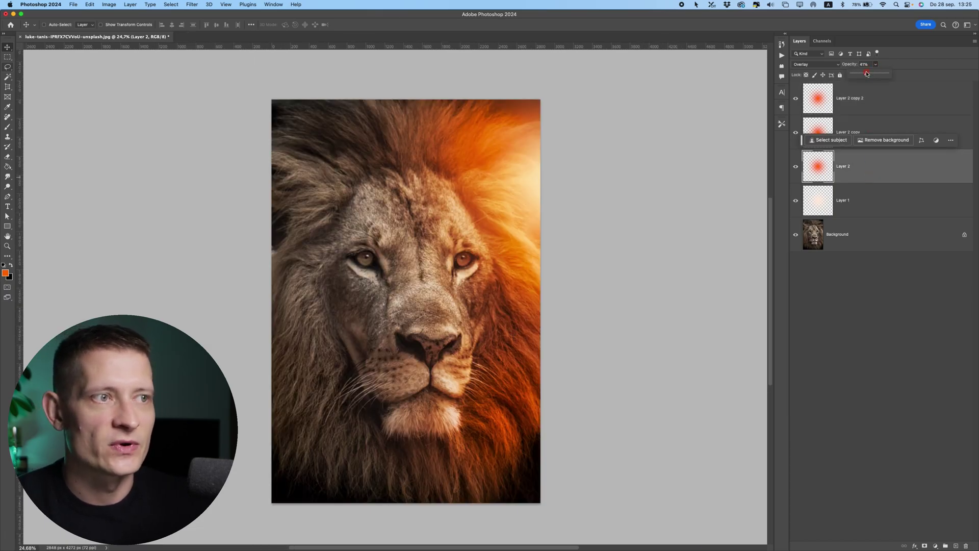
pyautogui.click(870, 109)
pyautogui.click(876, 127)
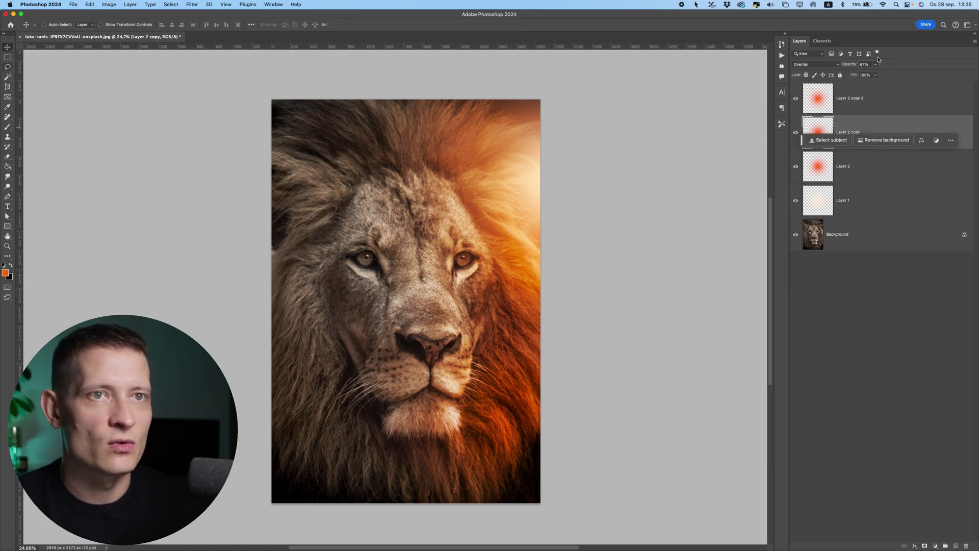
pyautogui.click(876, 64)
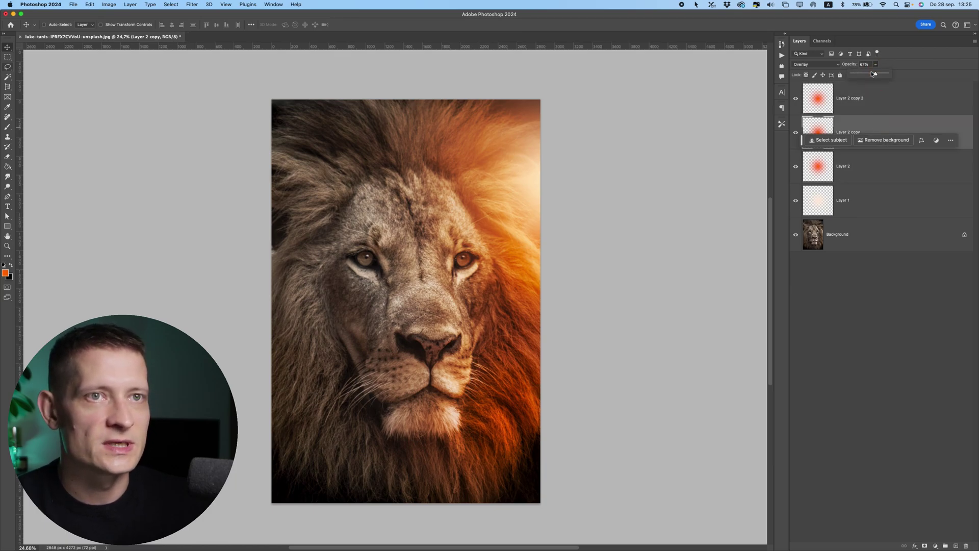
pyautogui.click(861, 176)
pyautogui.moveTo(876, 65); pyautogui.dragTo(873, 71)
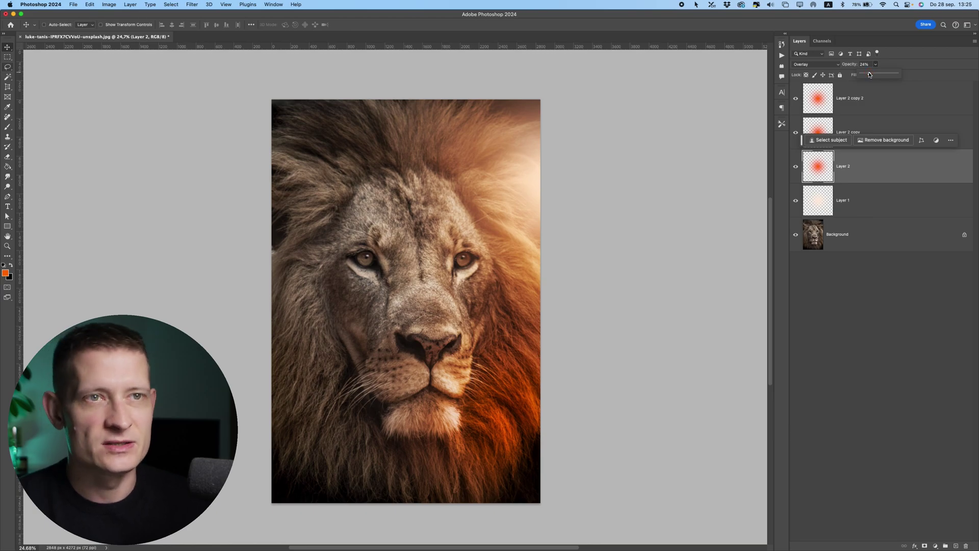
# Reduce Layer 2 copy 2 to about 51% opacity, then duplicate Layer 2 with Ctrl+J
pyautogui.click(862, 106)
pyautogui.click(875, 64)
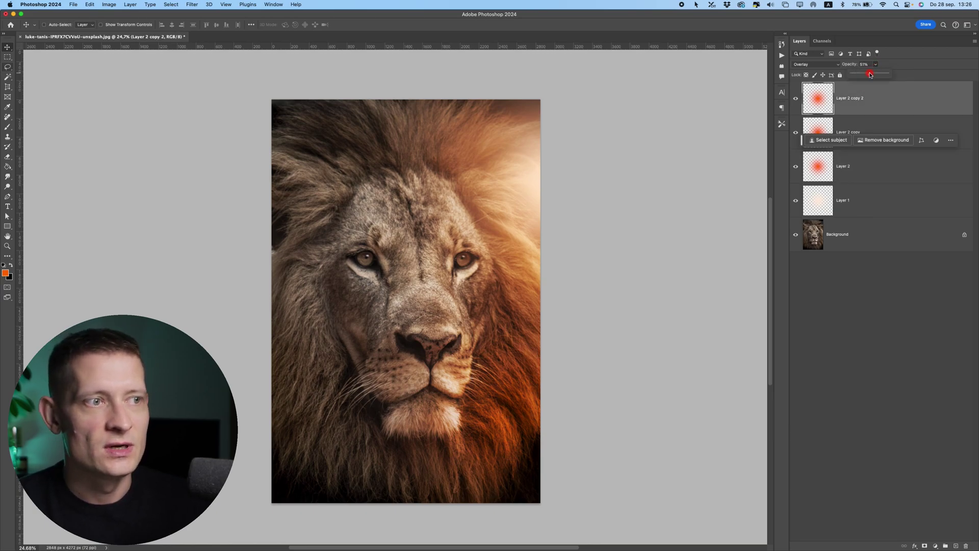
pyautogui.moveTo(870, 74); pyautogui.dragTo(870, 75)
pyautogui.click(863, 166)
pyautogui.hotkey('ctrl', 'j')
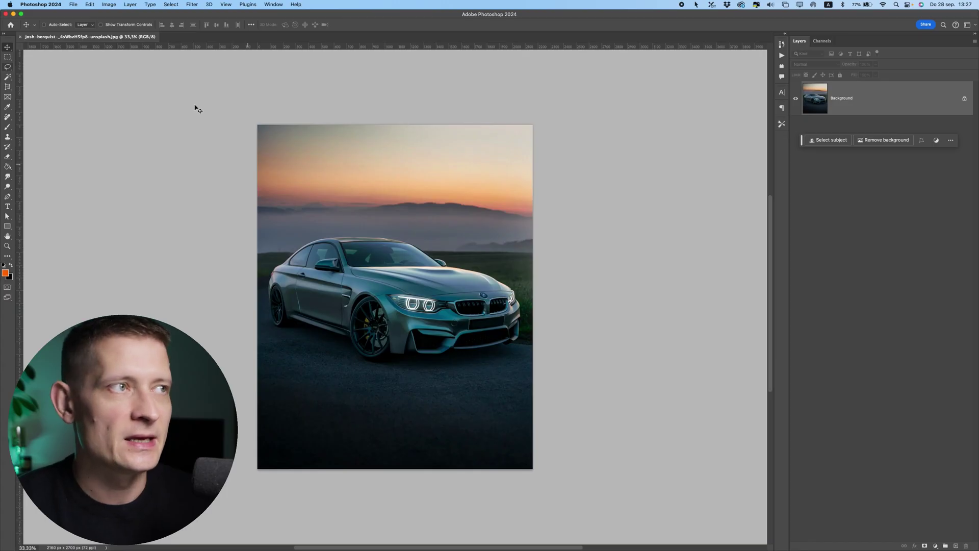
pyautogui.click(226, 4)
pyautogui.click(145, 15)
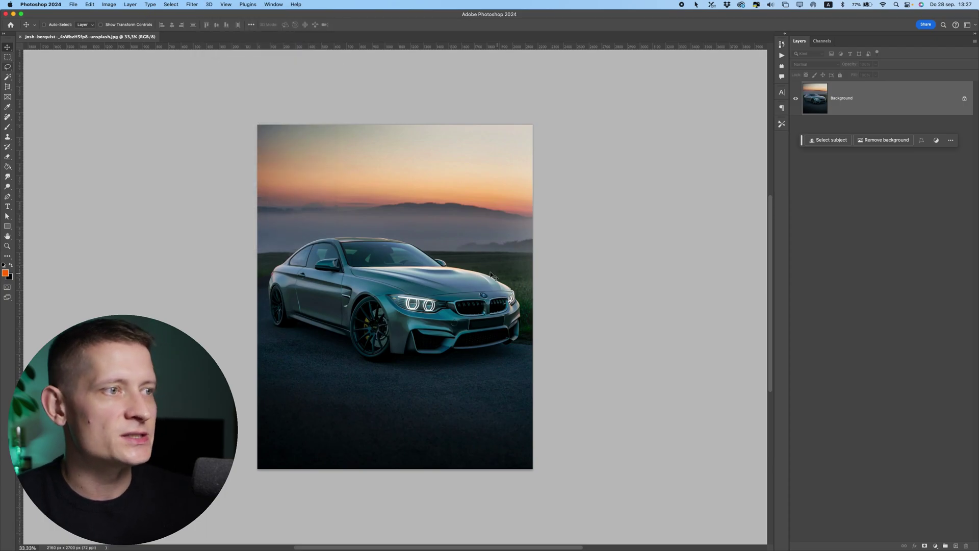
pyautogui.scroll(5, 258, 283)
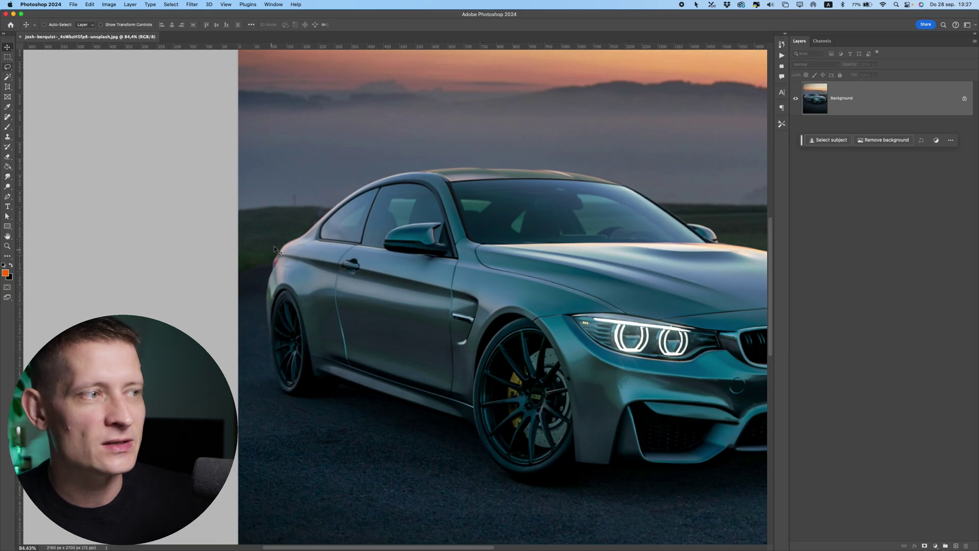
pyautogui.scroll(-3, 335, 318)
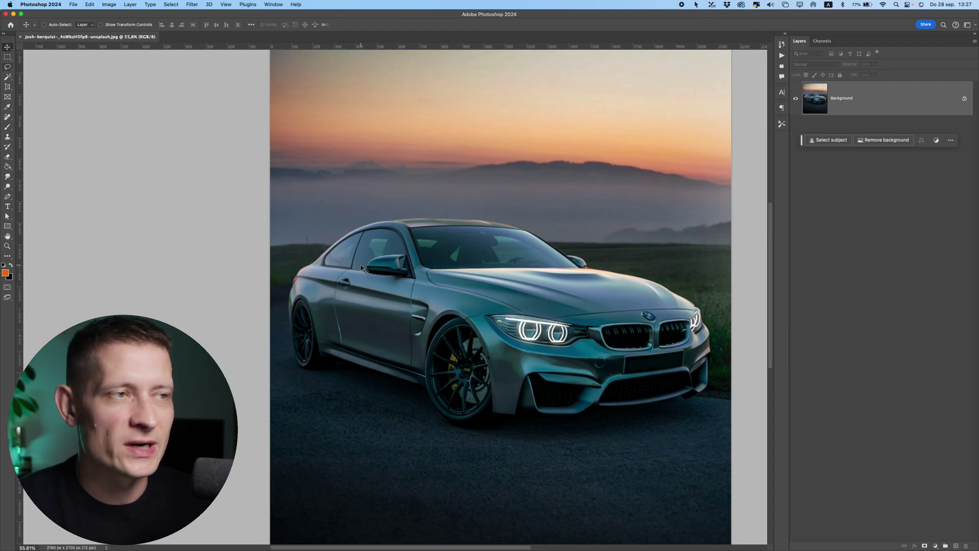
pyautogui.scroll(-2, 384, 295)
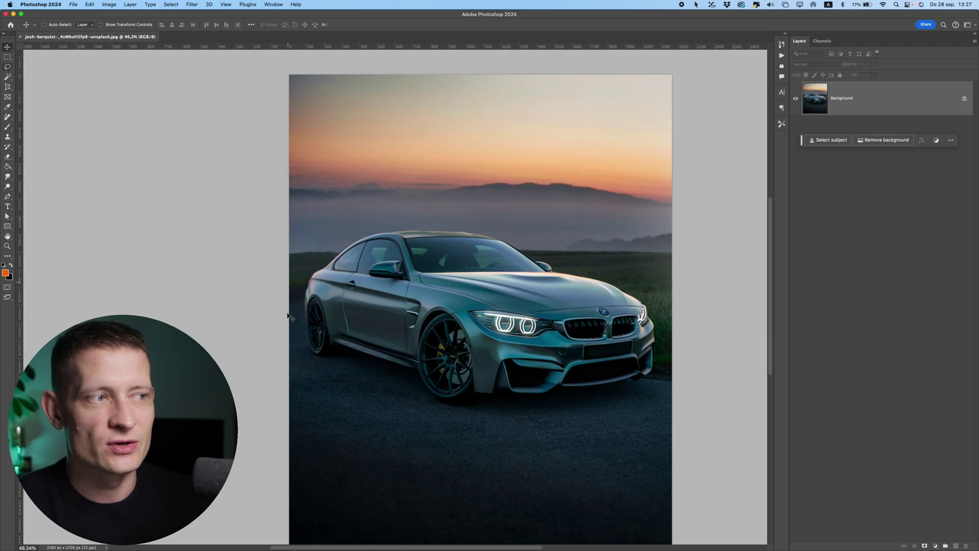
pyautogui.scroll(-1, 312, 309)
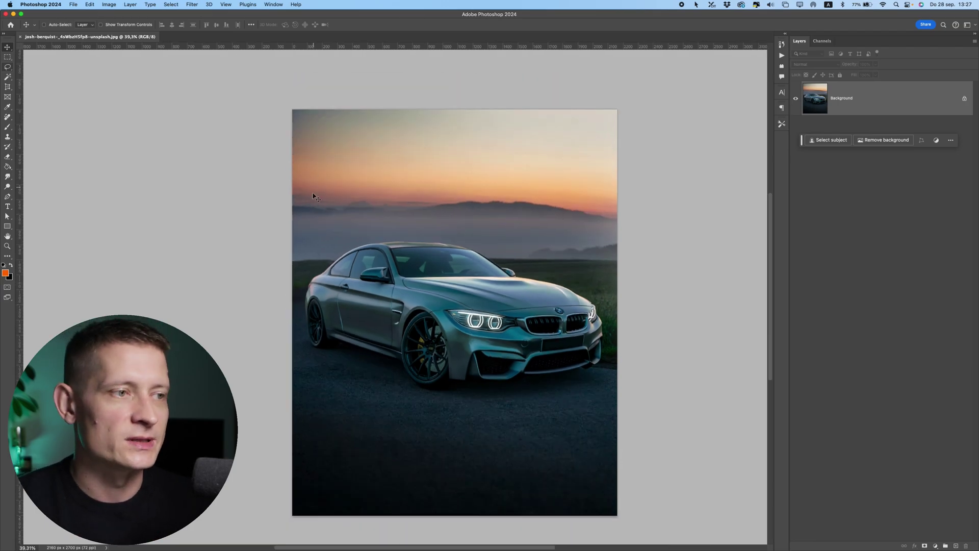
pyautogui.scroll(-1, 337, 269)
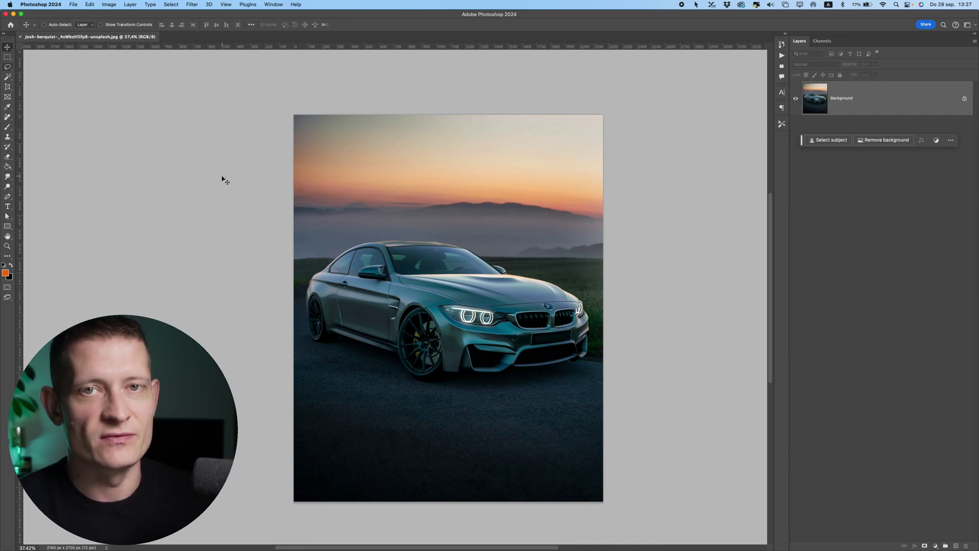
# In Image > Canvas Size, switch to centimeters and add +10 to the width
pyautogui.click(110, 5)
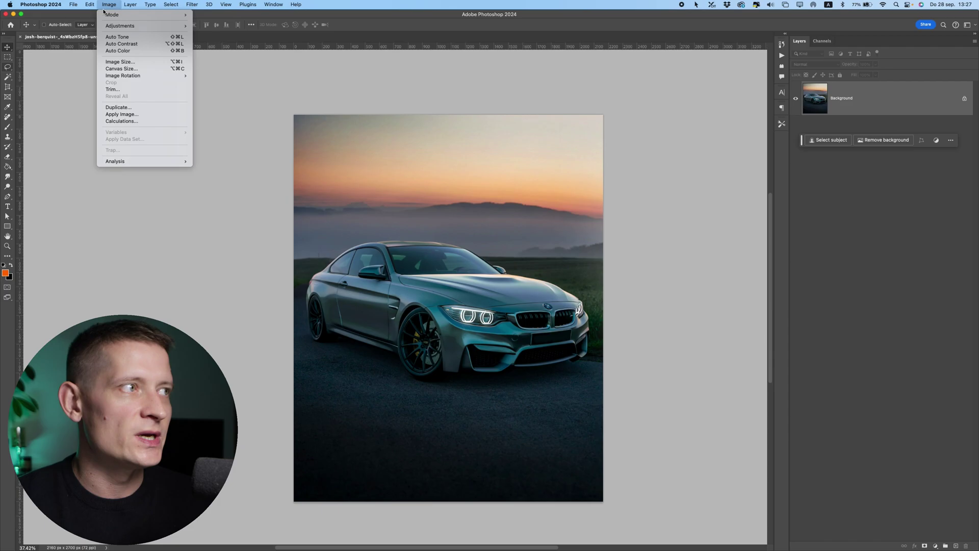
pyautogui.click(123, 69)
pyautogui.click(526, 265)
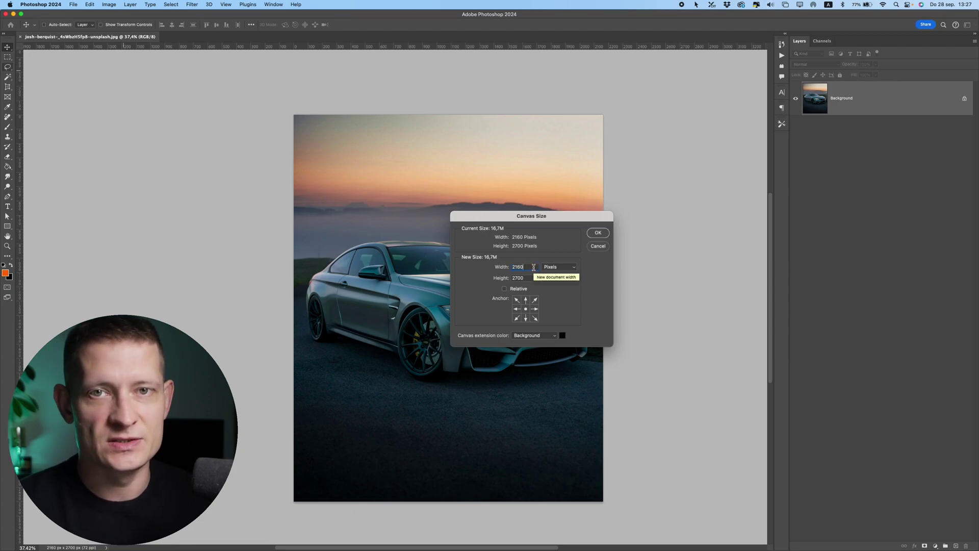
pyautogui.click(560, 267)
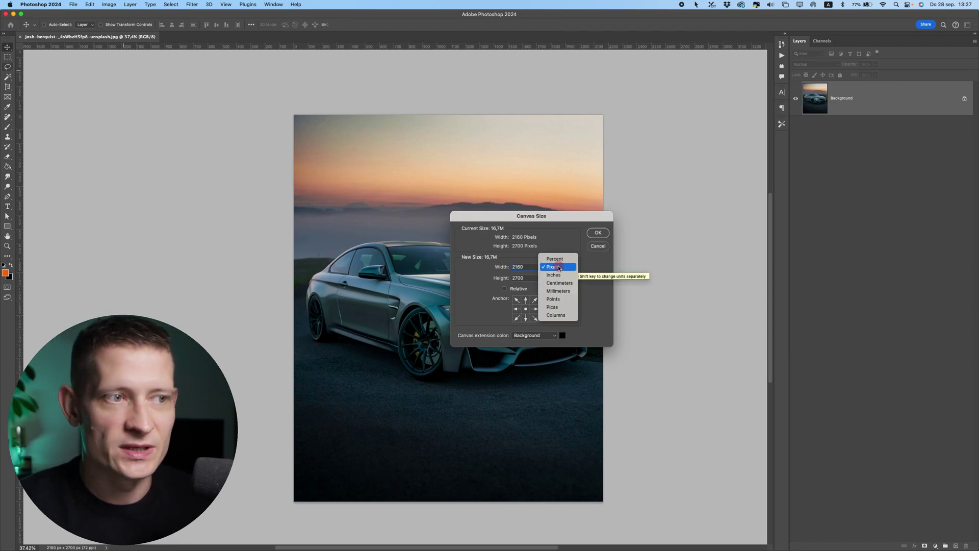
pyautogui.click(562, 284)
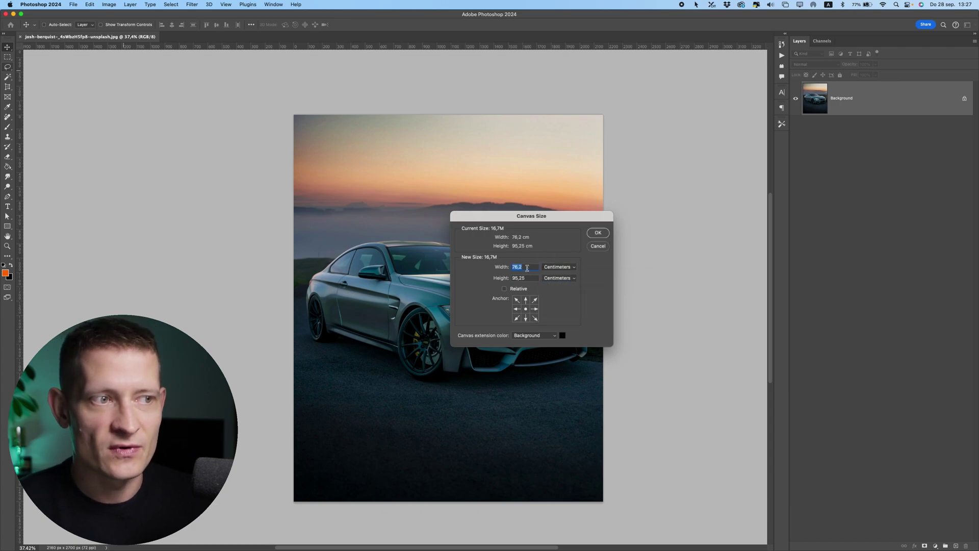
pyautogui.click(529, 267)
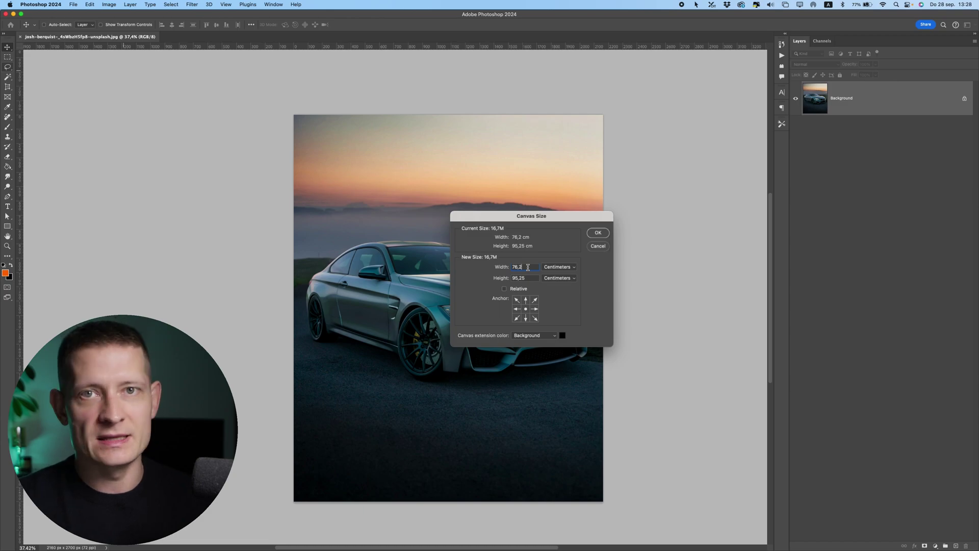
pyautogui.write('+10')
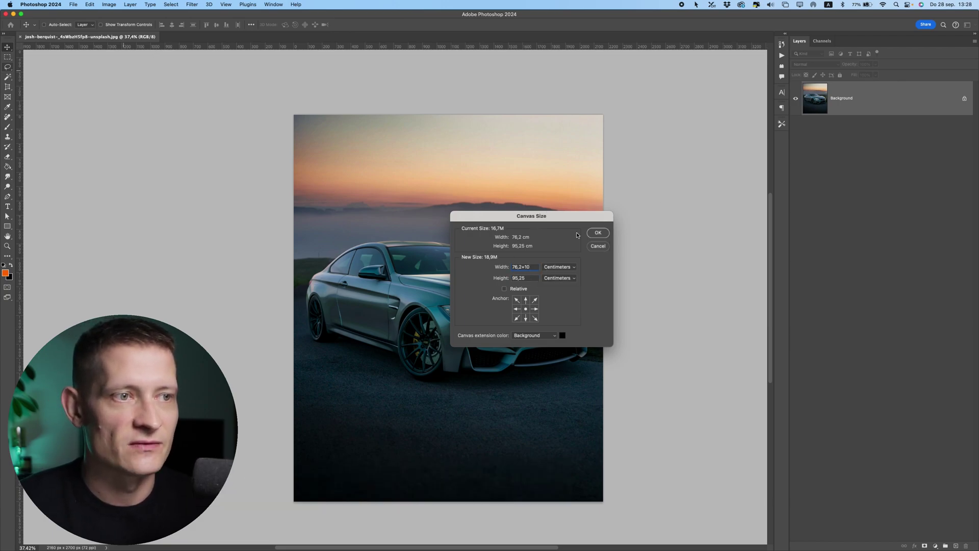
pyautogui.click(596, 233)
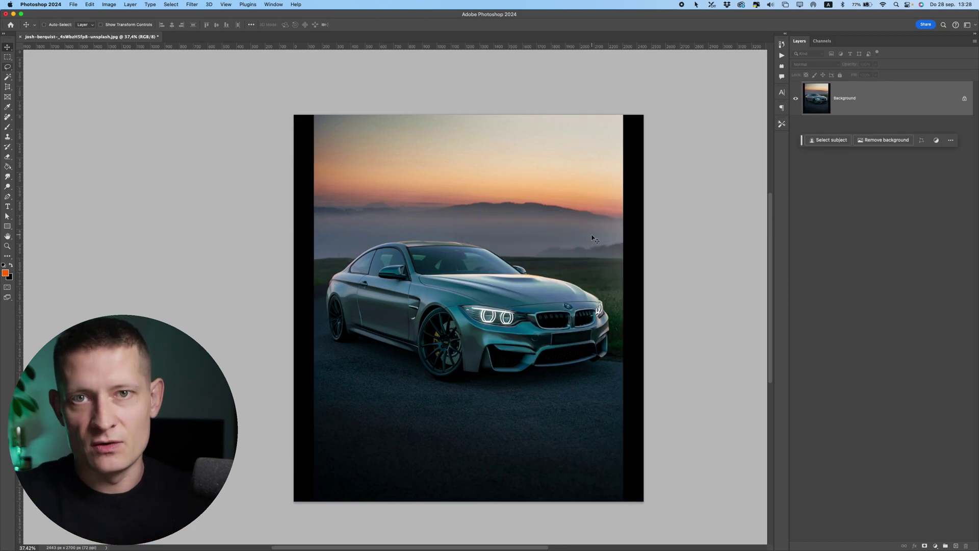
# Undo the widening and re-add 10 cm of canvas on the left side only
pyautogui.press('super+z')
pyautogui.click(108, 4)
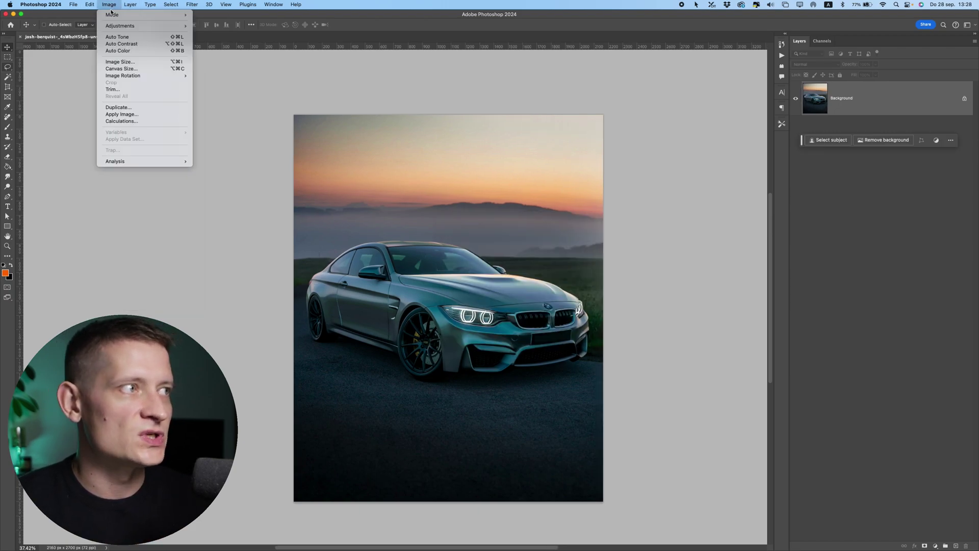
pyautogui.click(129, 68)
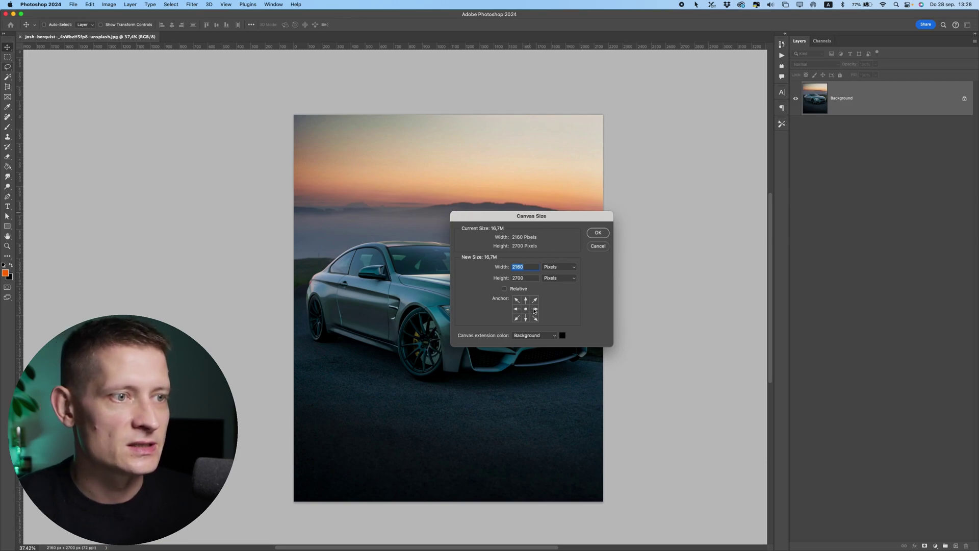
pyautogui.click(572, 269)
pyautogui.click(558, 282)
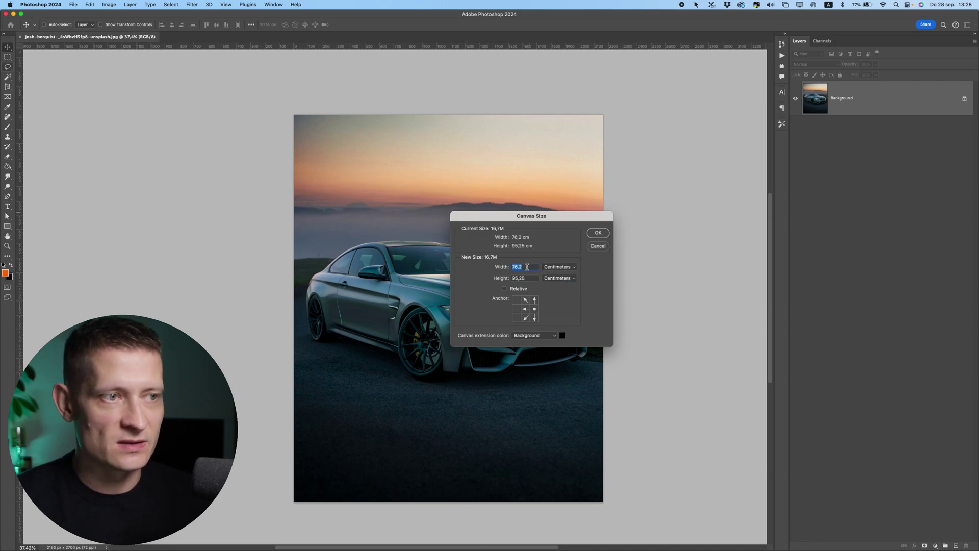
pyautogui.click(598, 232)
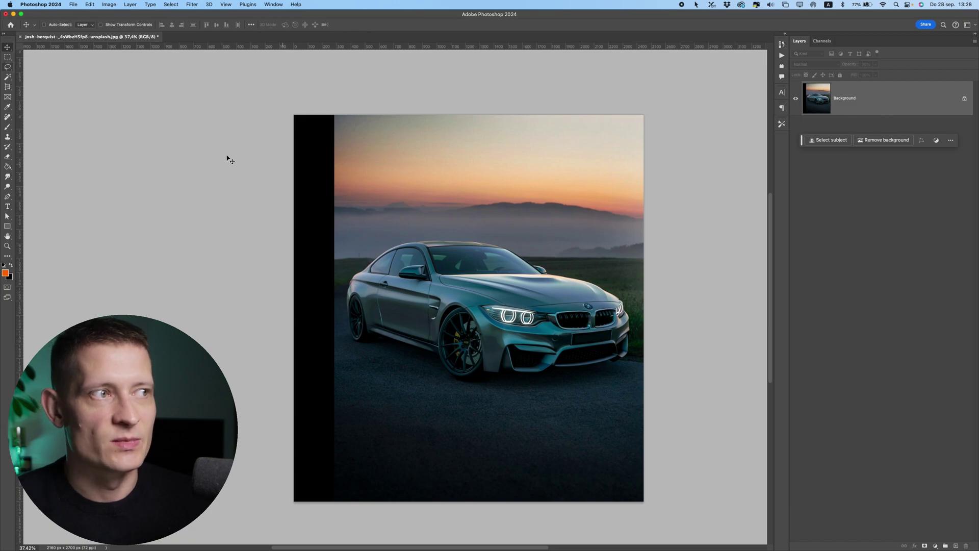
# Marquee-select the black strip on the left edge and open the Generative Fill prompt
pyautogui.click(7, 56)
pyautogui.moveTo(277, 103); pyautogui.dragTo(337, 505)
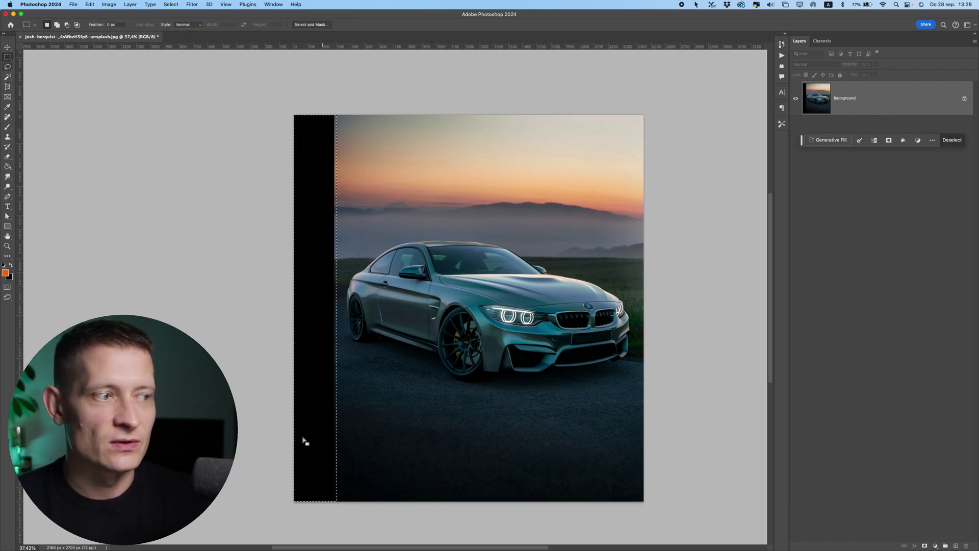
pyautogui.click(829, 139)
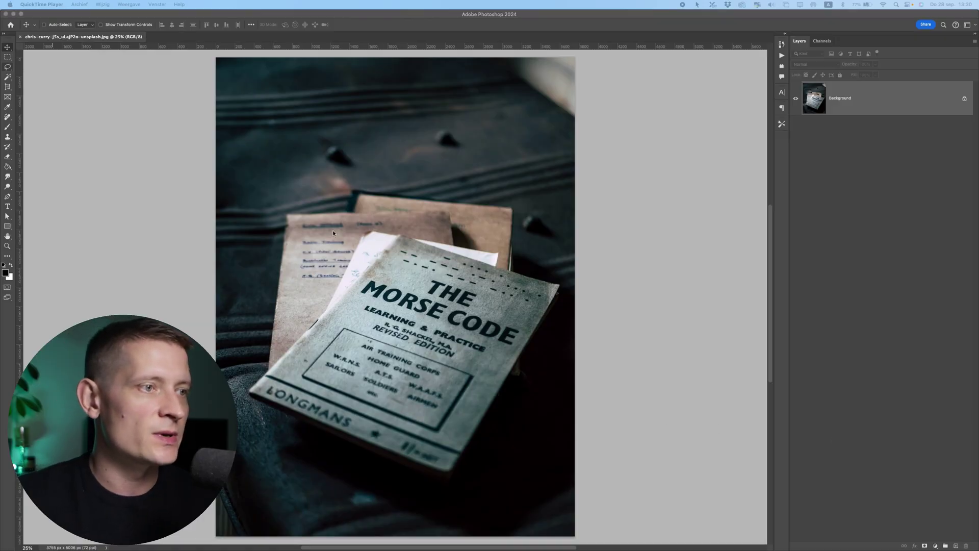
# With the Perspective Crop Tool, mark all four corners of the tilted Morse Code booklet
pyautogui.click(352, 237)
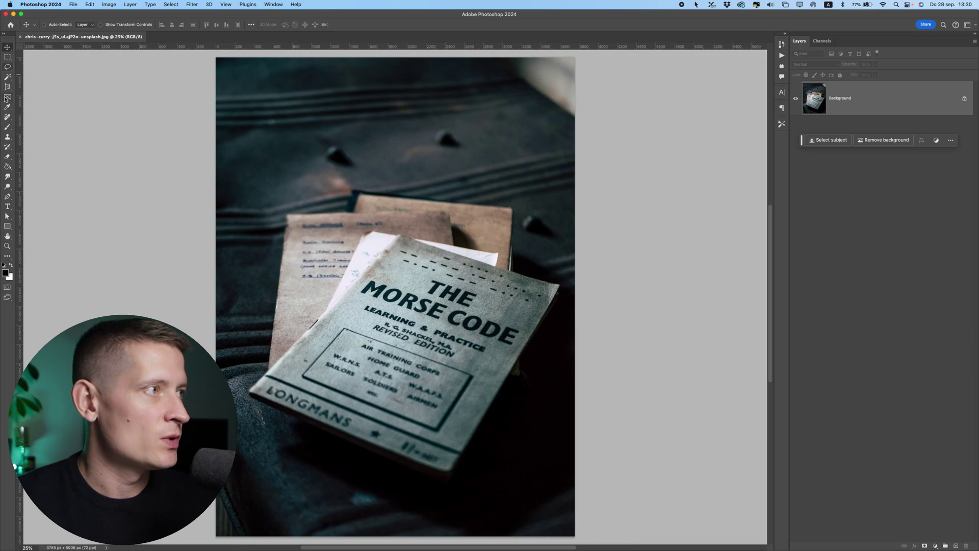
pyautogui.click(8, 88)
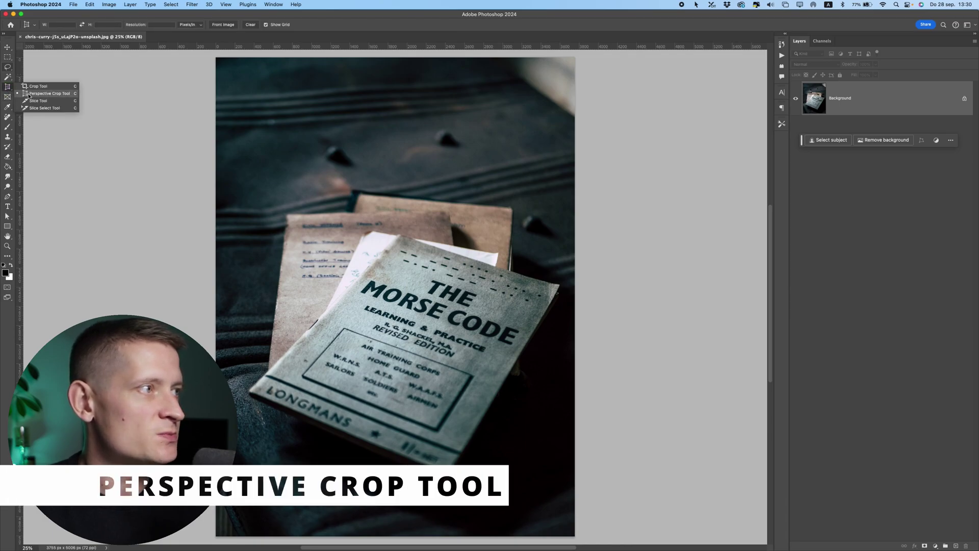
pyautogui.click(31, 93)
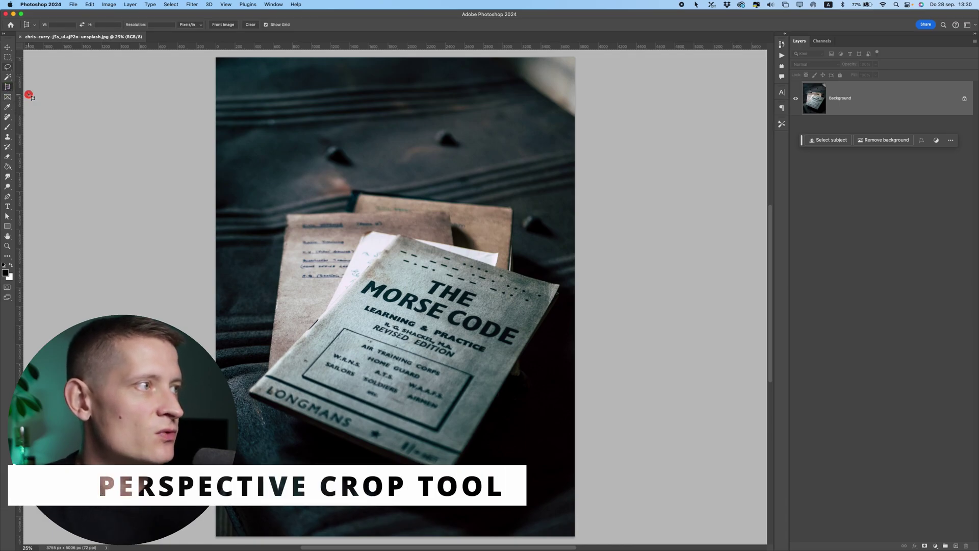
pyautogui.click(397, 235)
pyautogui.click(558, 286)
pyautogui.click(524, 338)
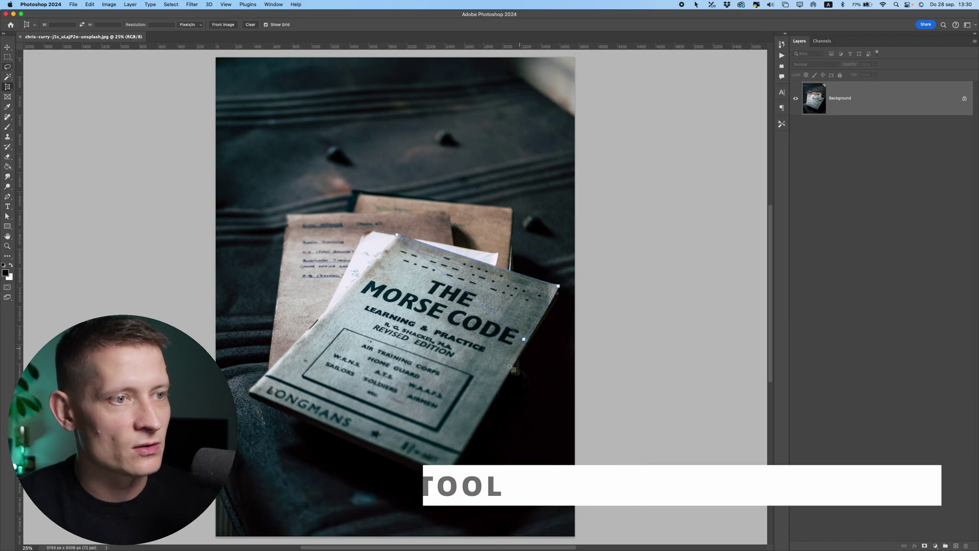
pyautogui.click(448, 469)
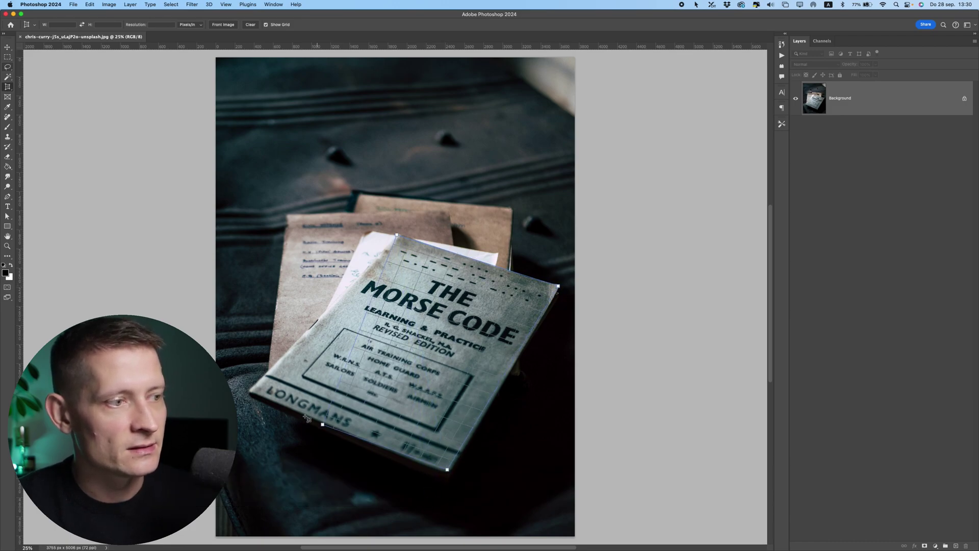
pyautogui.click(251, 393)
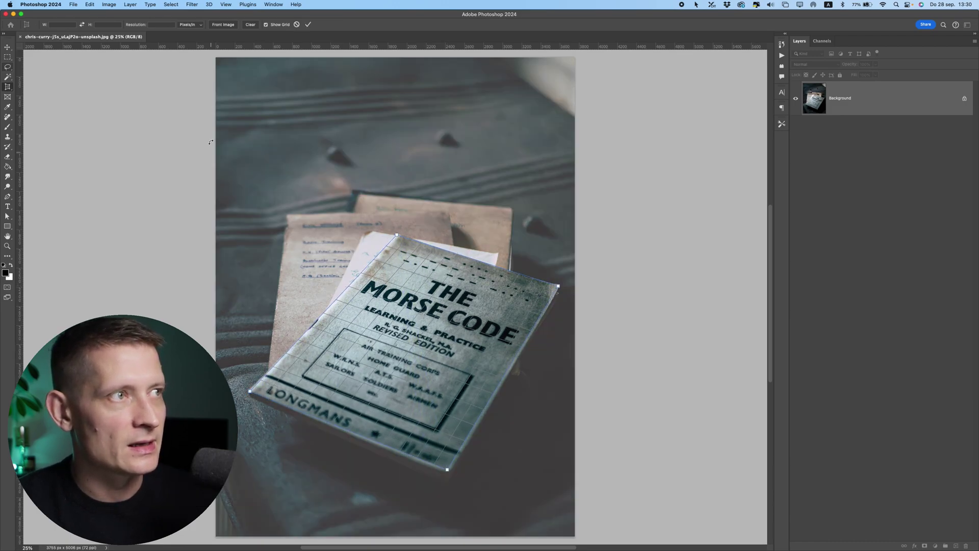
# Commit the perspective crop so the flattened booklet cover fills the image
pyautogui.click(308, 24)
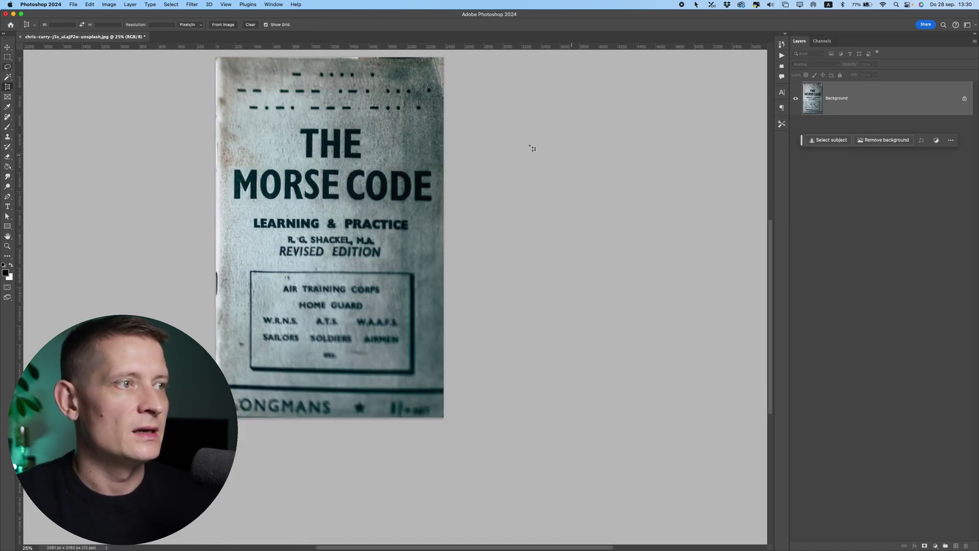
pyautogui.scroll(2, 321, 163)
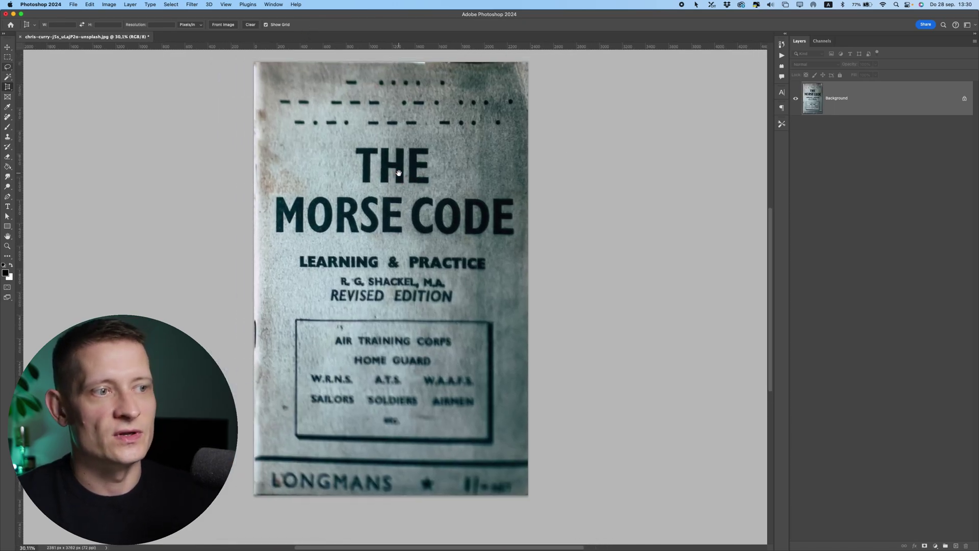